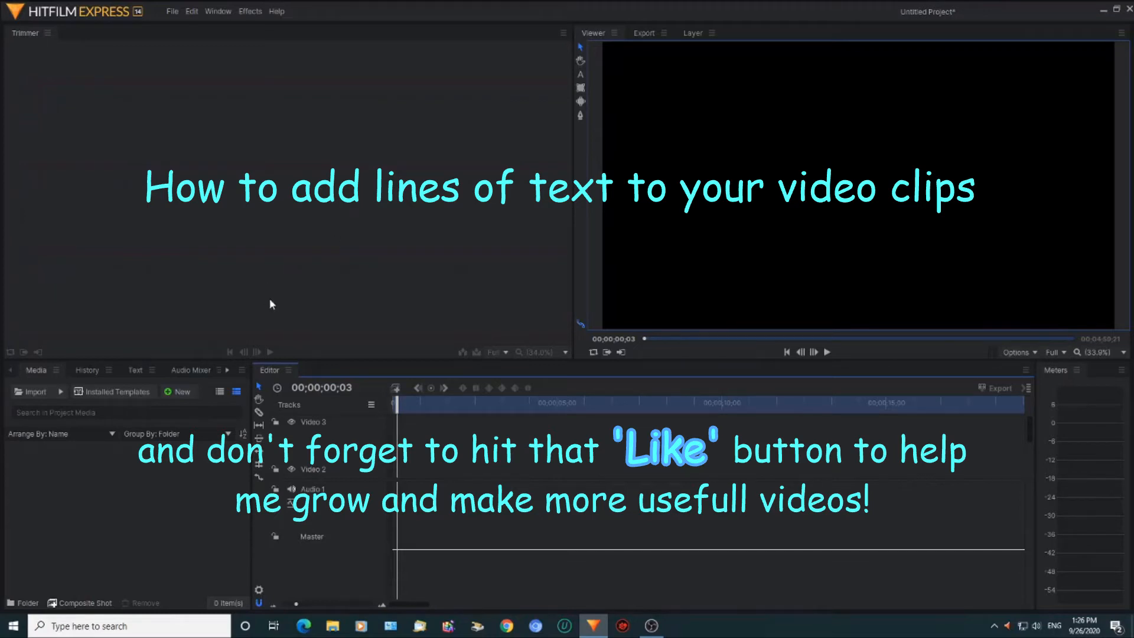
Step: Import the video Pexels Videos 1572378.mp4 and place it at the start of the timeline on the Video 1 track
left_click(25, 394)
left_click(150, 101)
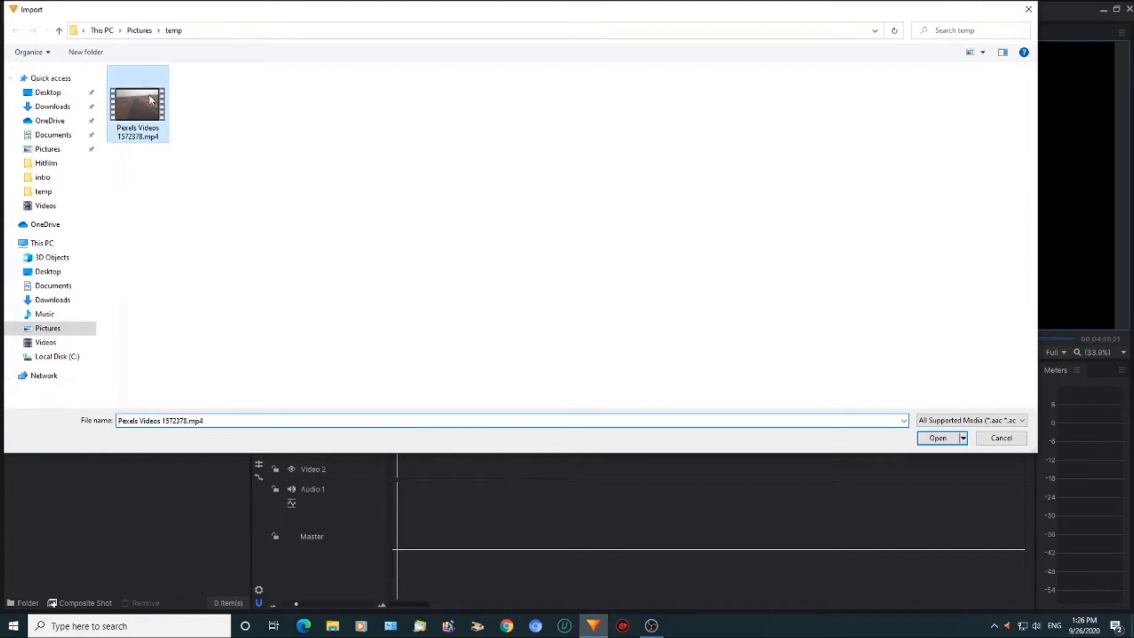
left_click(943, 438)
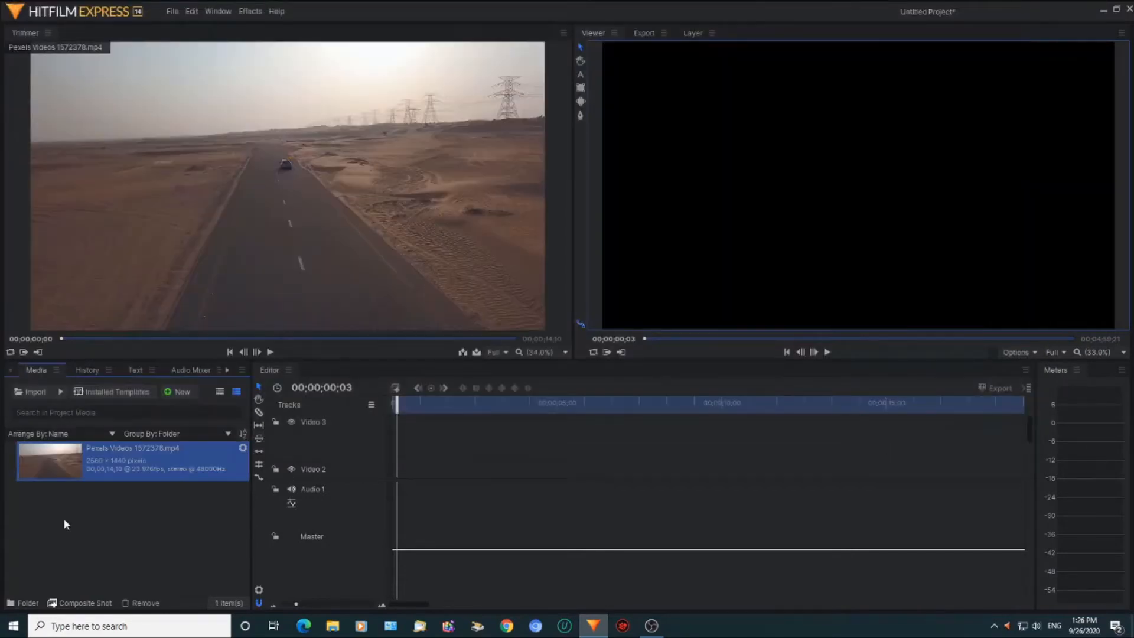
left_click_drag(45, 455, 455, 466)
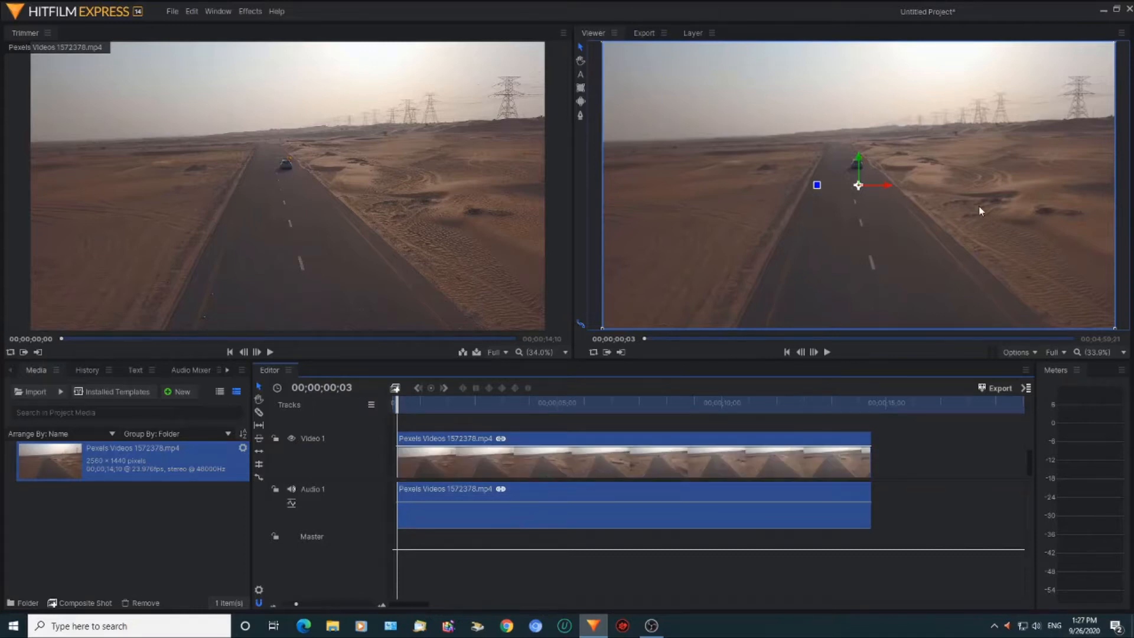
Step: Play back the road clip to preview it, stop playback, and return the playhead to the beginning of the timeline
left_click(827, 352)
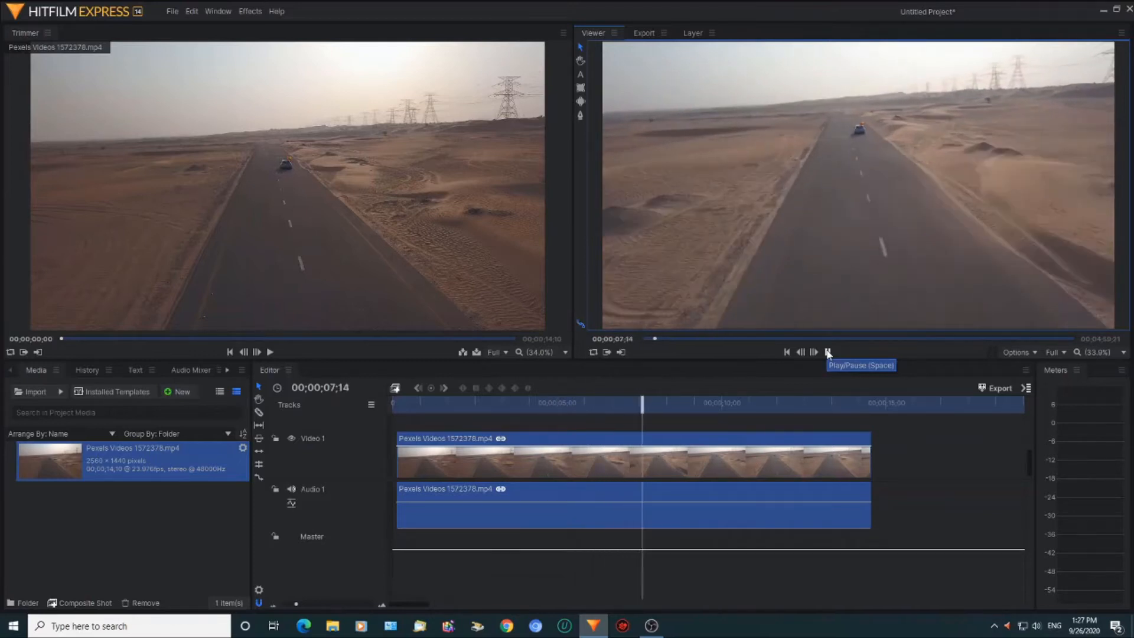
left_click(827, 352)
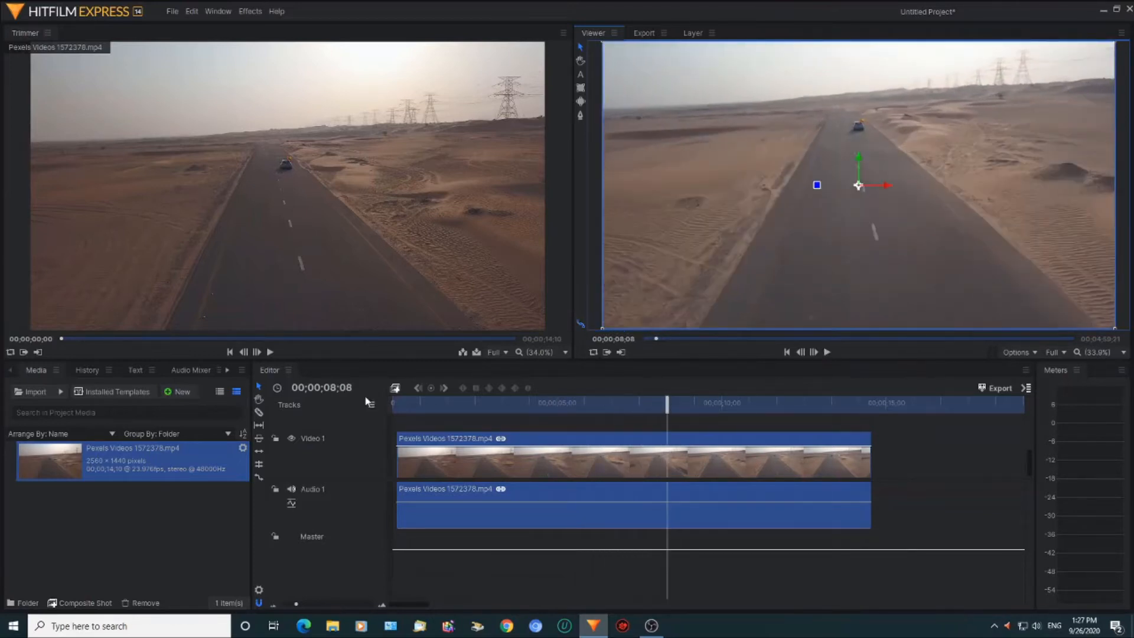
left_click(396, 407)
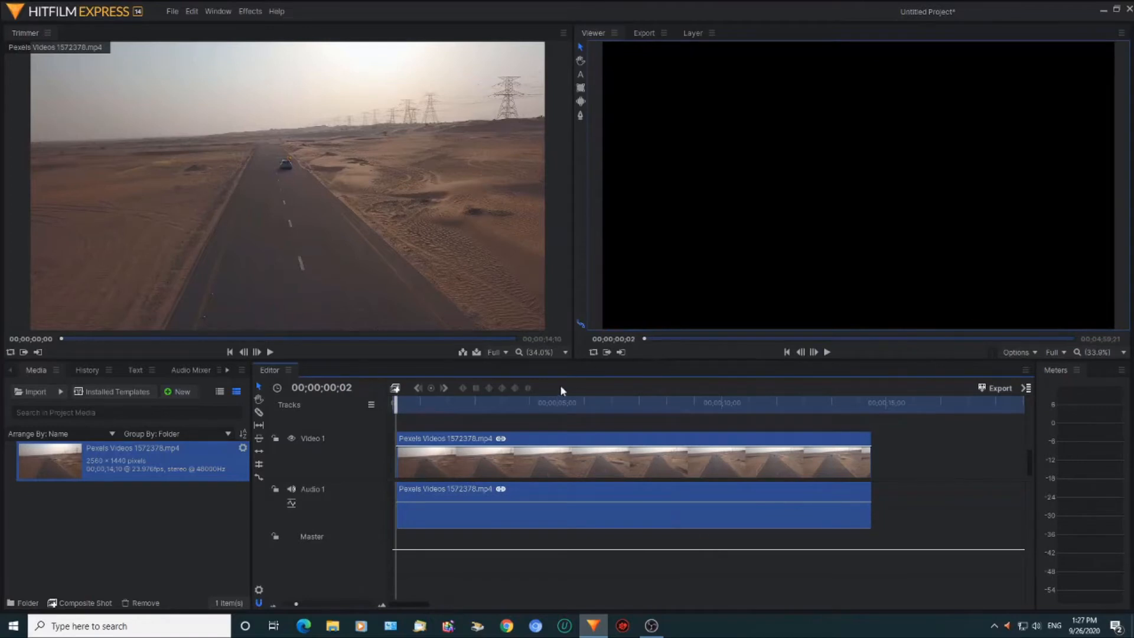
Step: Add the text "The First Line Of Text" over the road in the video at 00;00;00;13, correcting any spelling mistake
left_click(411, 403)
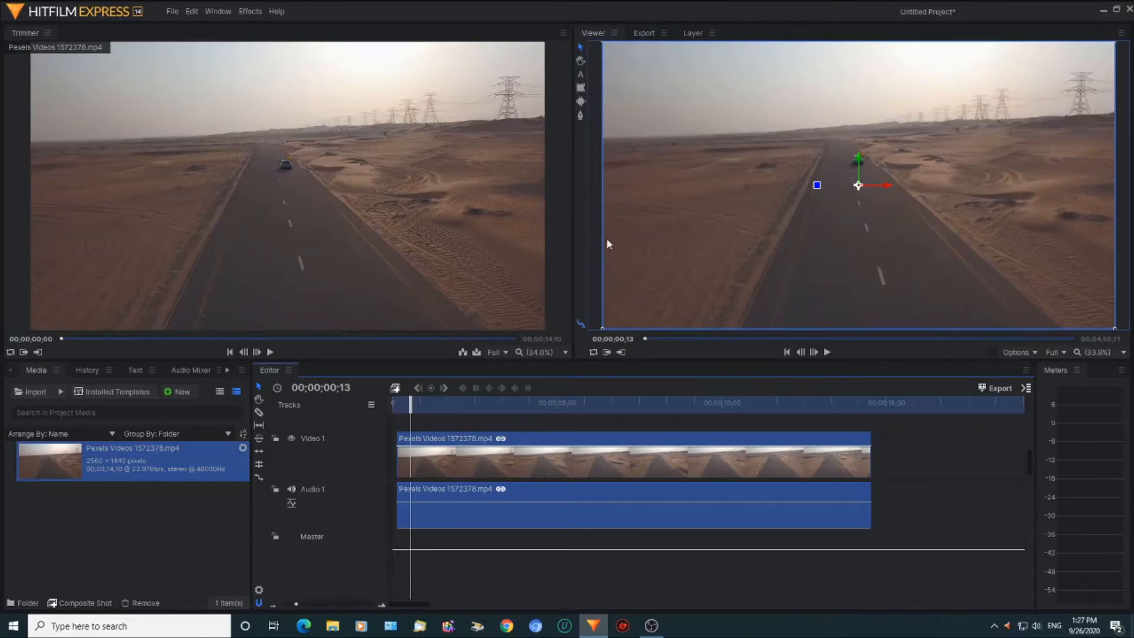
left_click(582, 73)
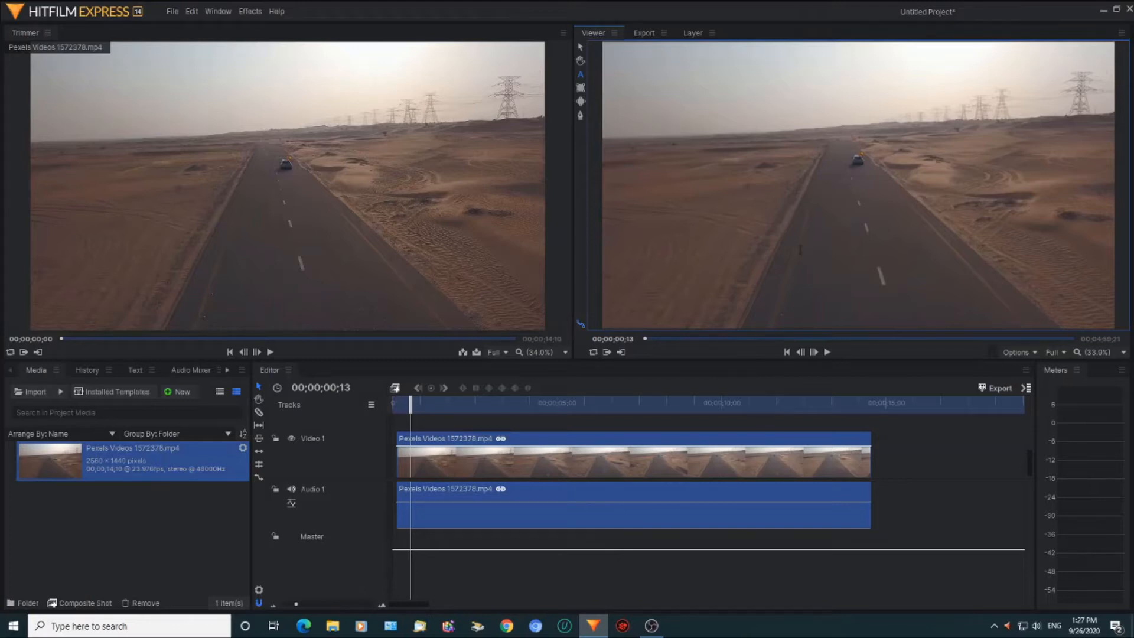
left_click(800, 250)
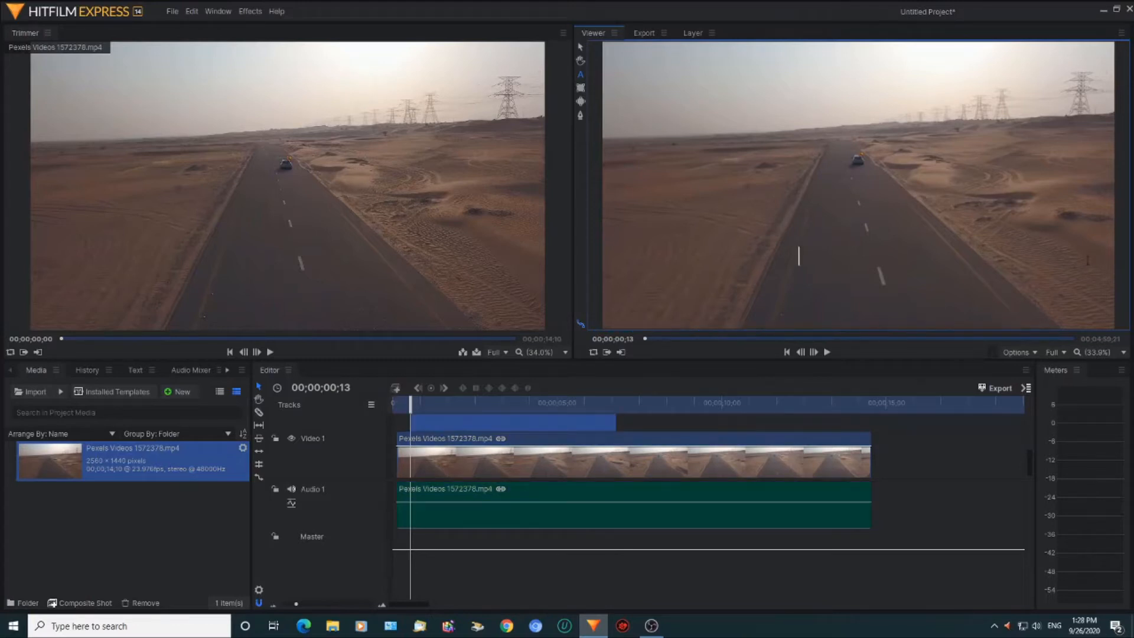
type("The Fisrt ")
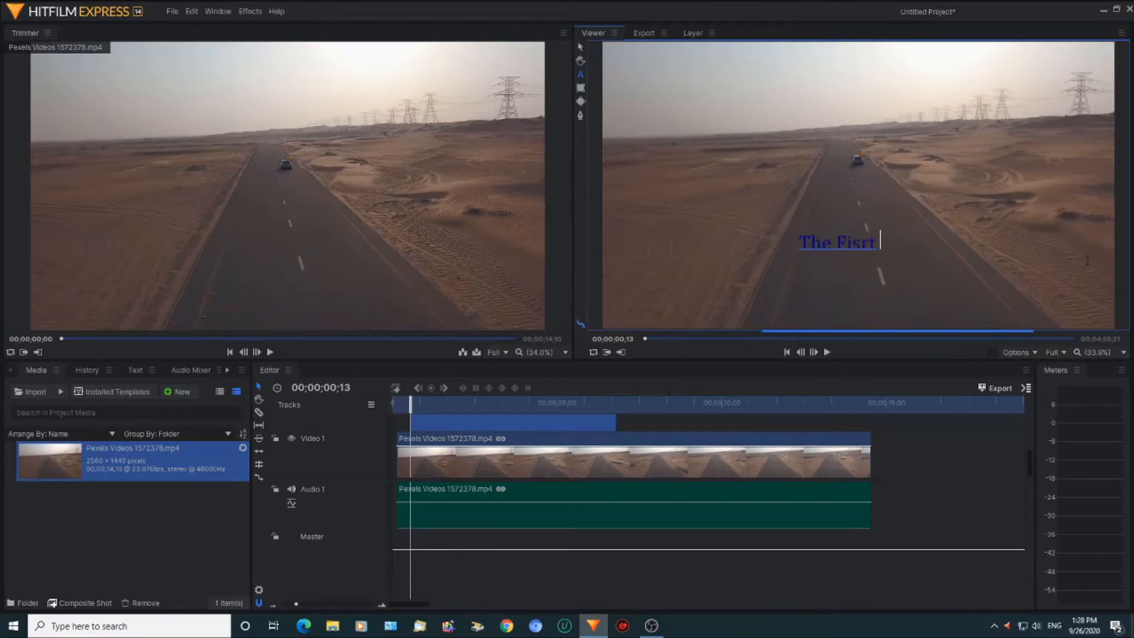
type("Line Of Text")
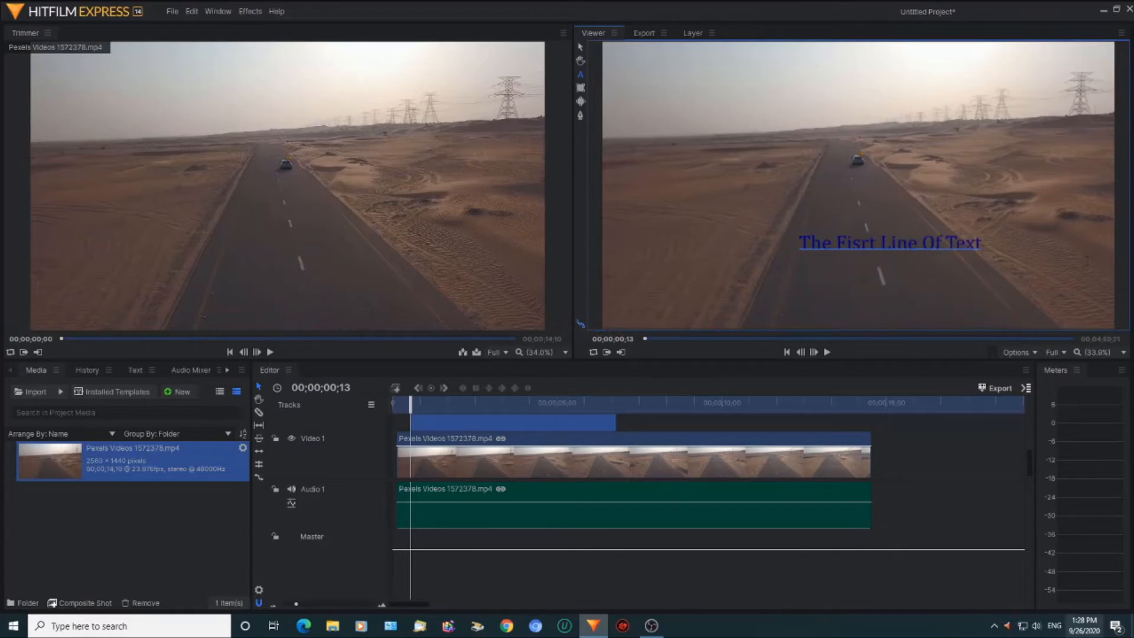
left_click(779, 586)
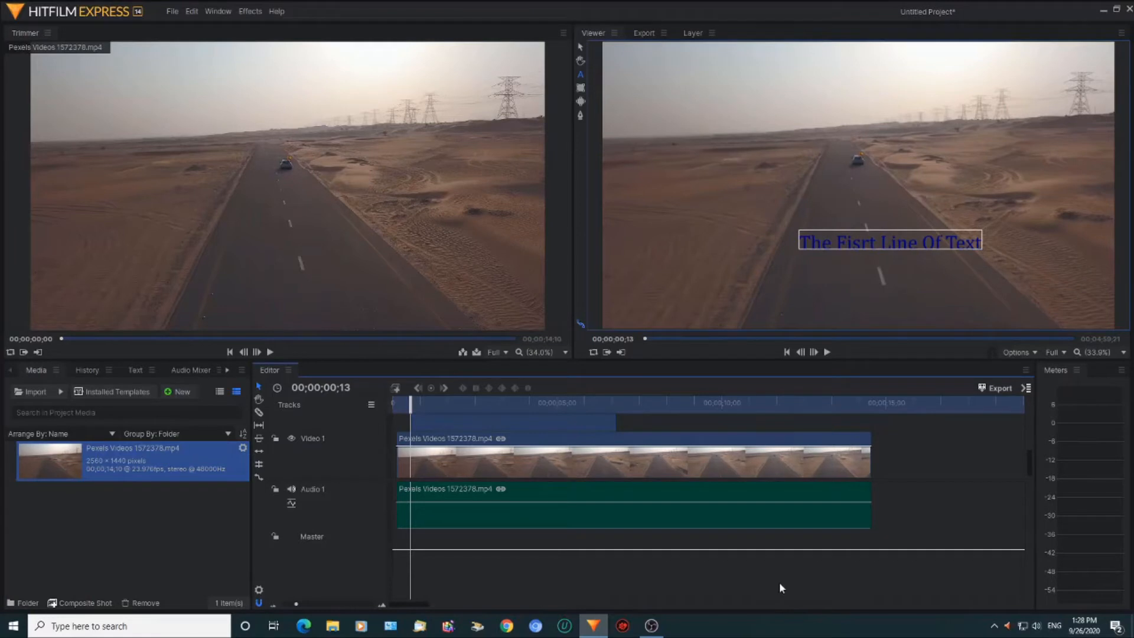
left_click(868, 245)
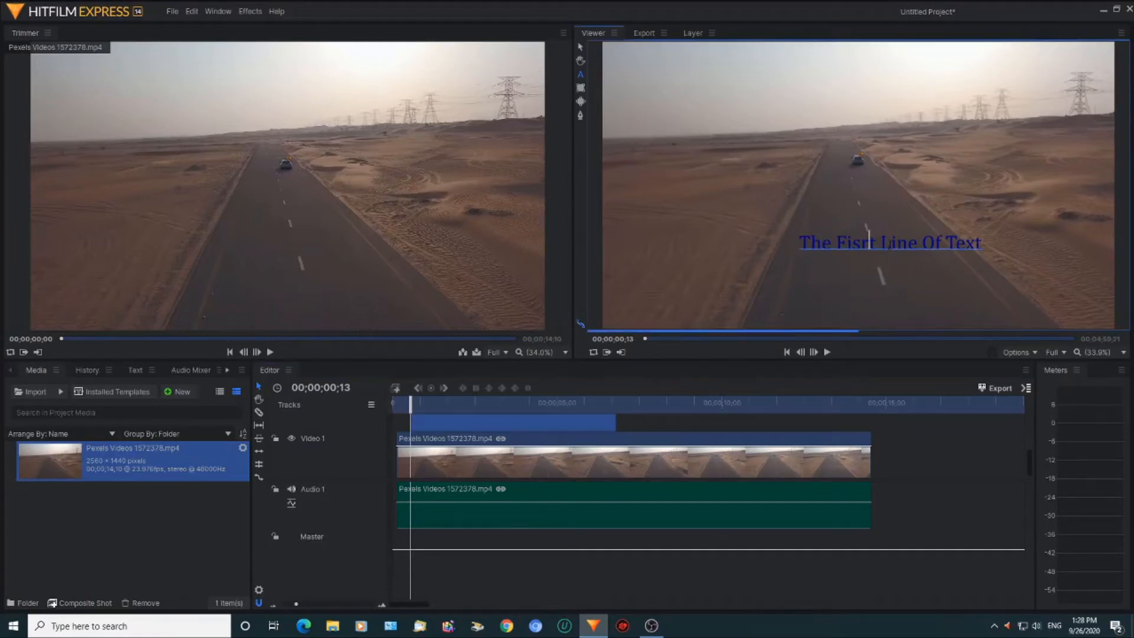
key("BackSpace")
type("r")
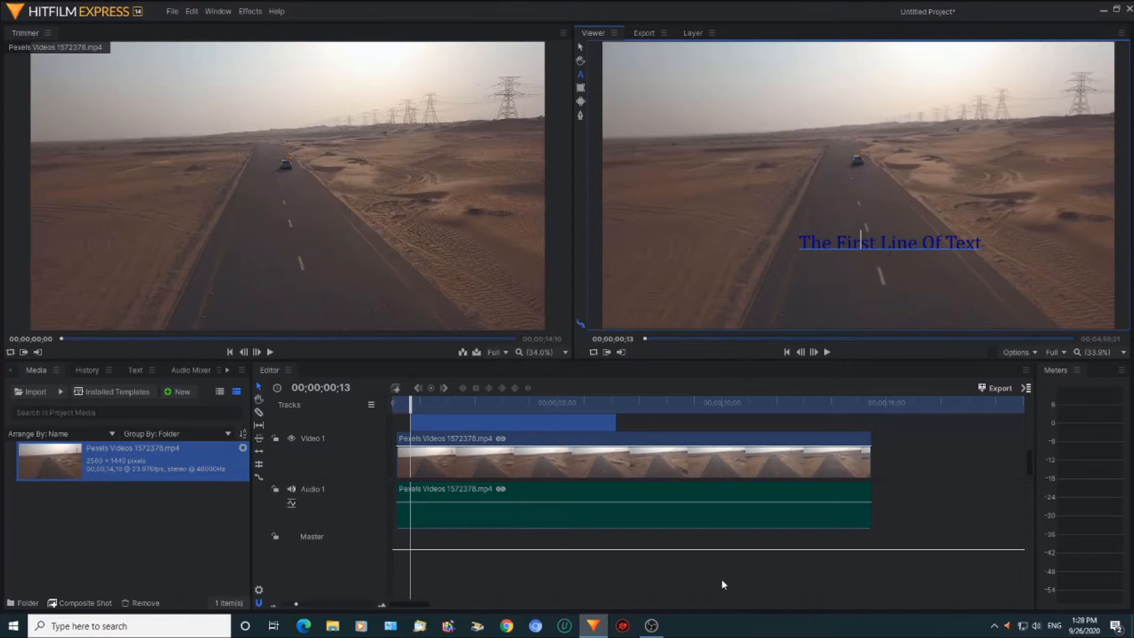
left_click(722, 581)
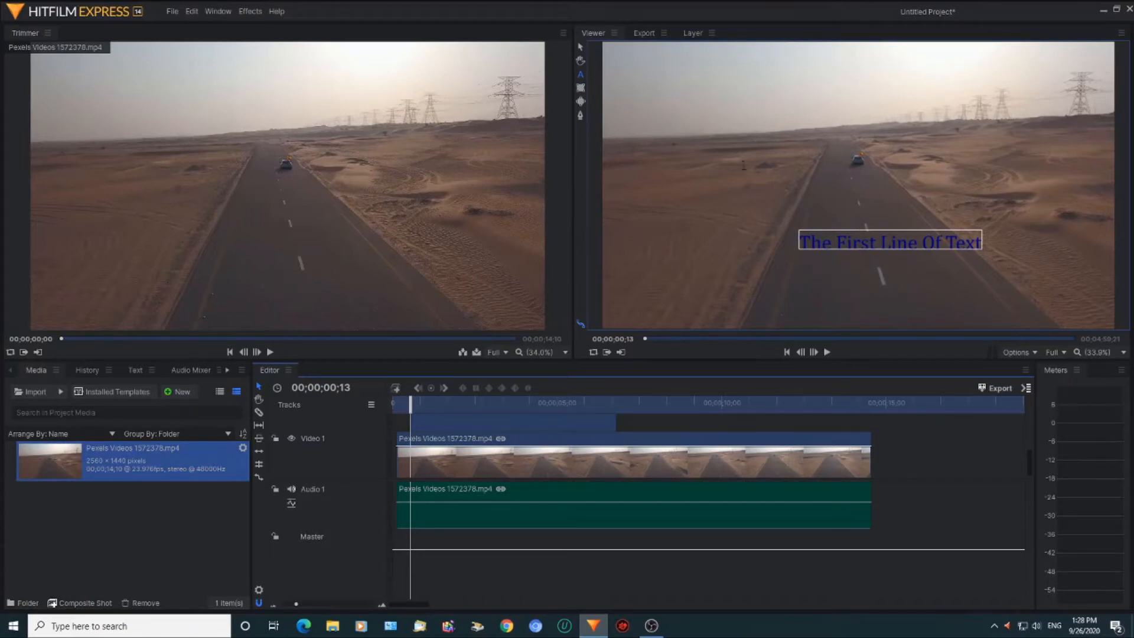
Step: Move the text line down and slightly left, closer to the lower edge of the video frame
left_click(580, 49)
left_click_drag(898, 242, 863, 283)
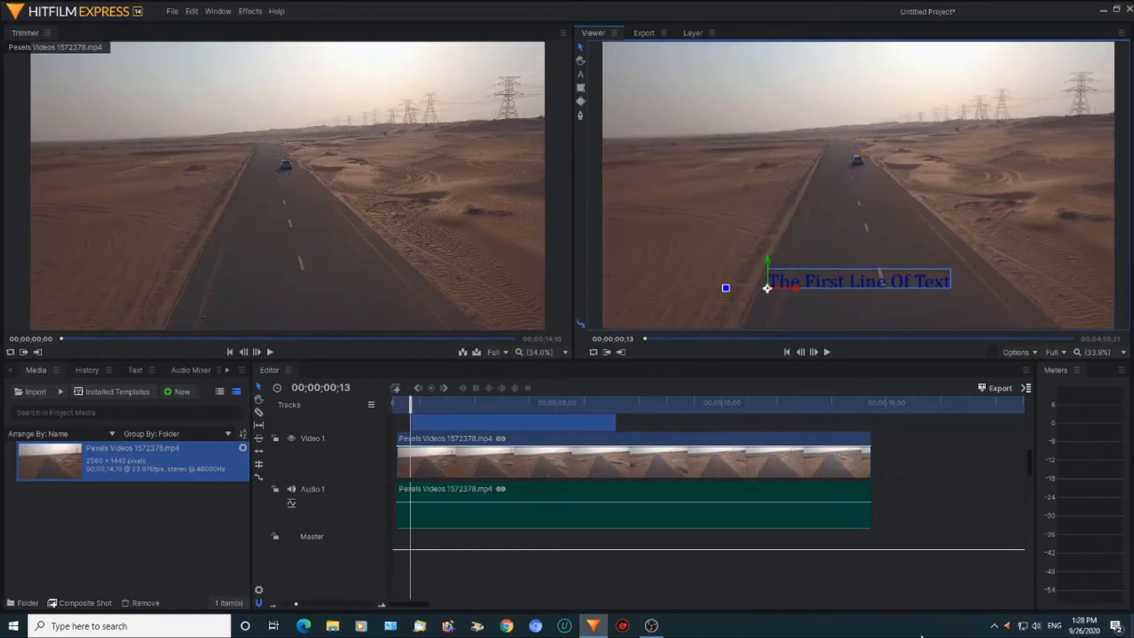
left_click(899, 595)
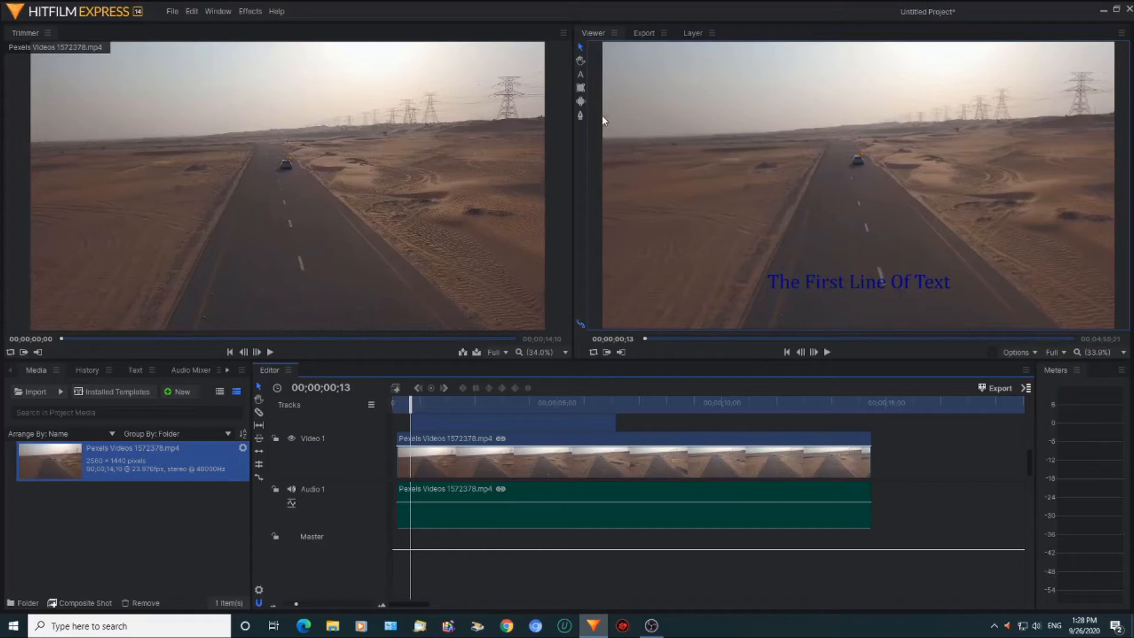
Step: Select the whole line of text and change its fill color from the basic colors to light green
left_click(586, 74)
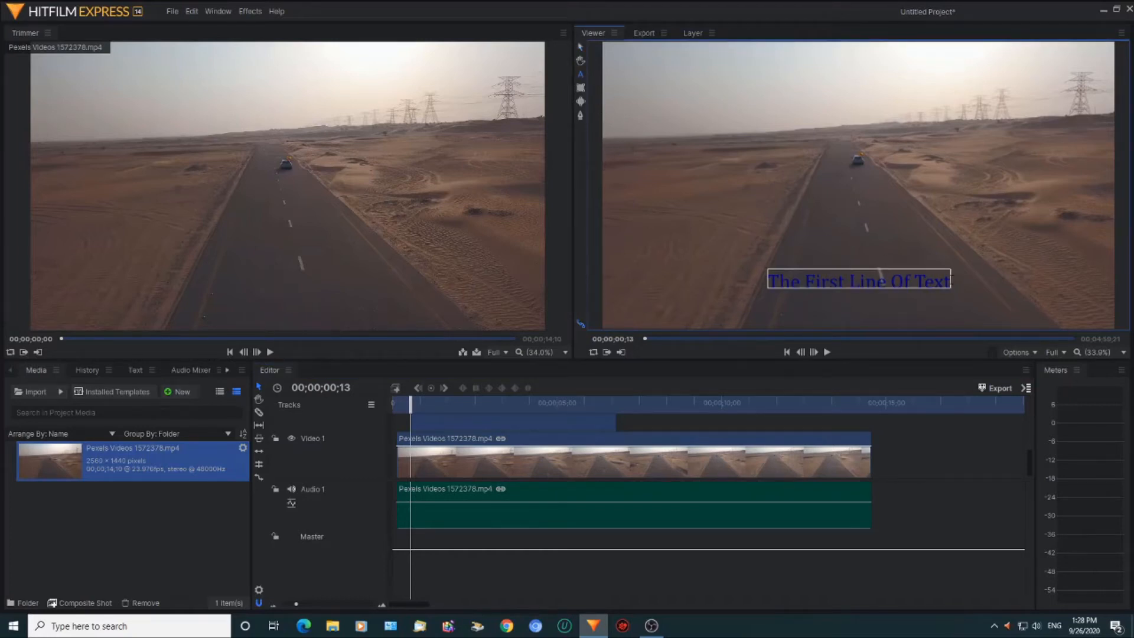
left_click_drag(944, 280, 767, 280)
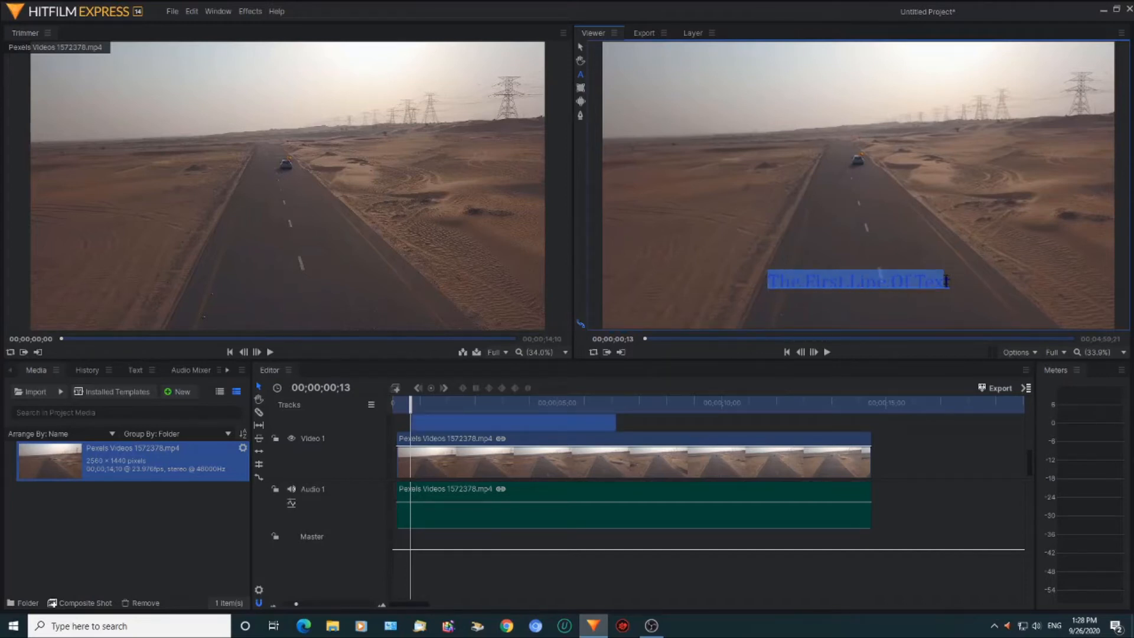
left_click_drag(944, 280, 738, 280)
left_click(132, 370)
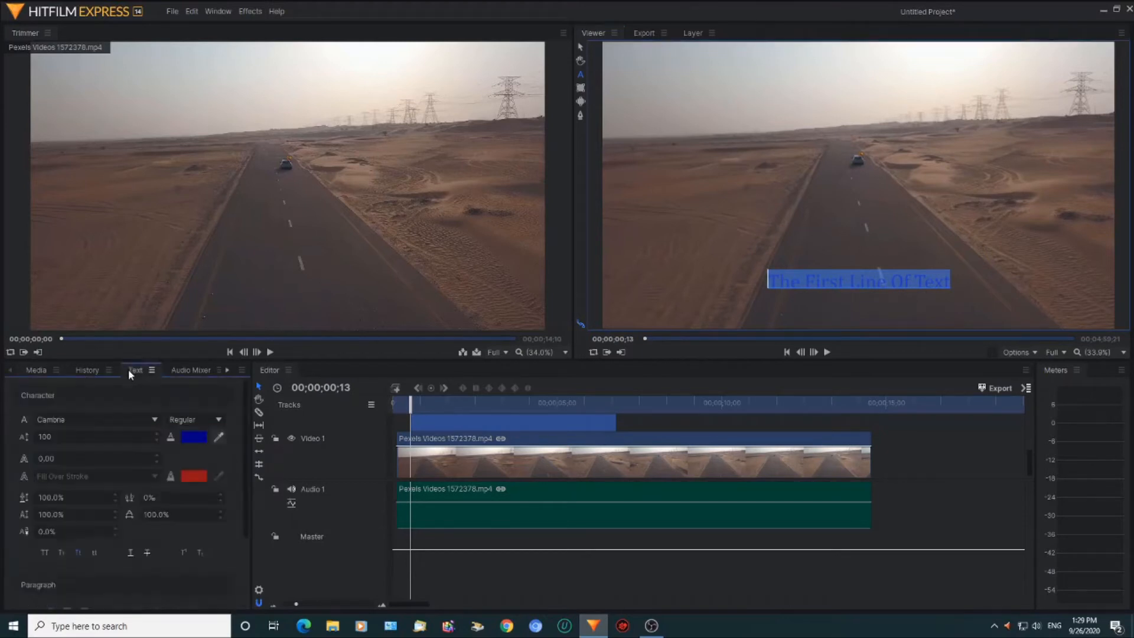
left_click(88, 456)
left_click(191, 436)
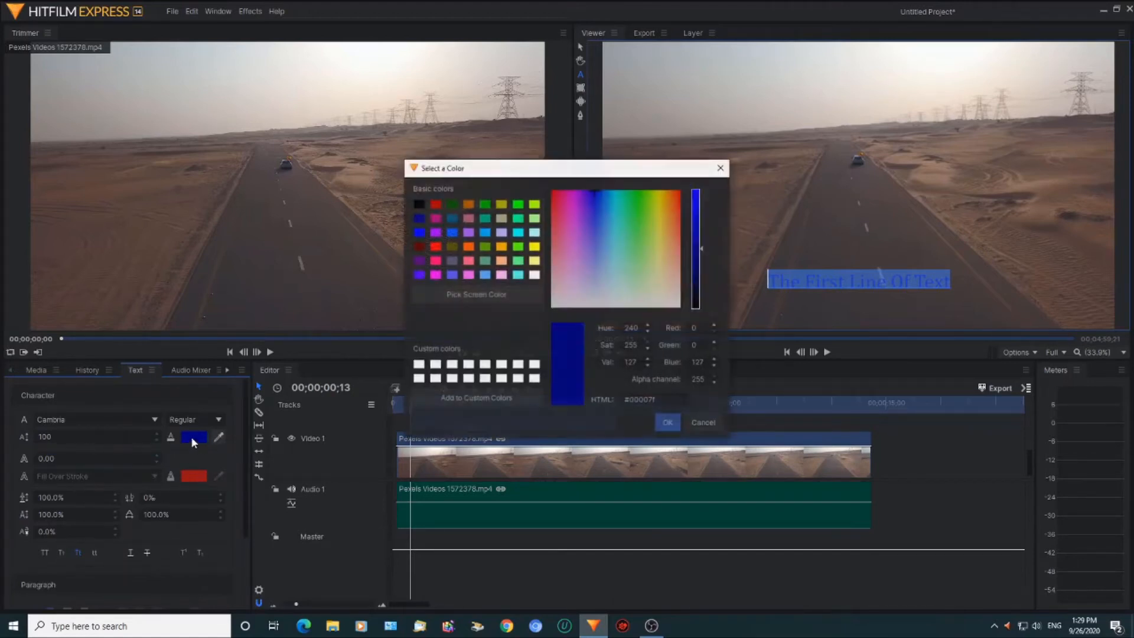
left_click(518, 261)
left_click(668, 425)
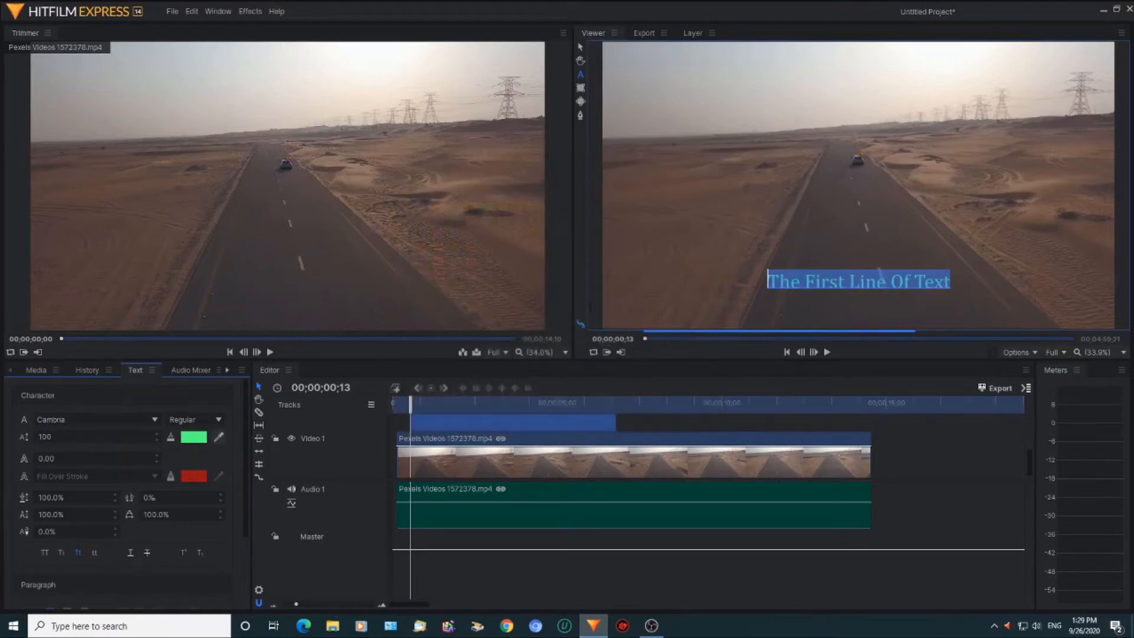
Step: Set the font of the selected text line to Comic Sans MS
left_click(118, 419)
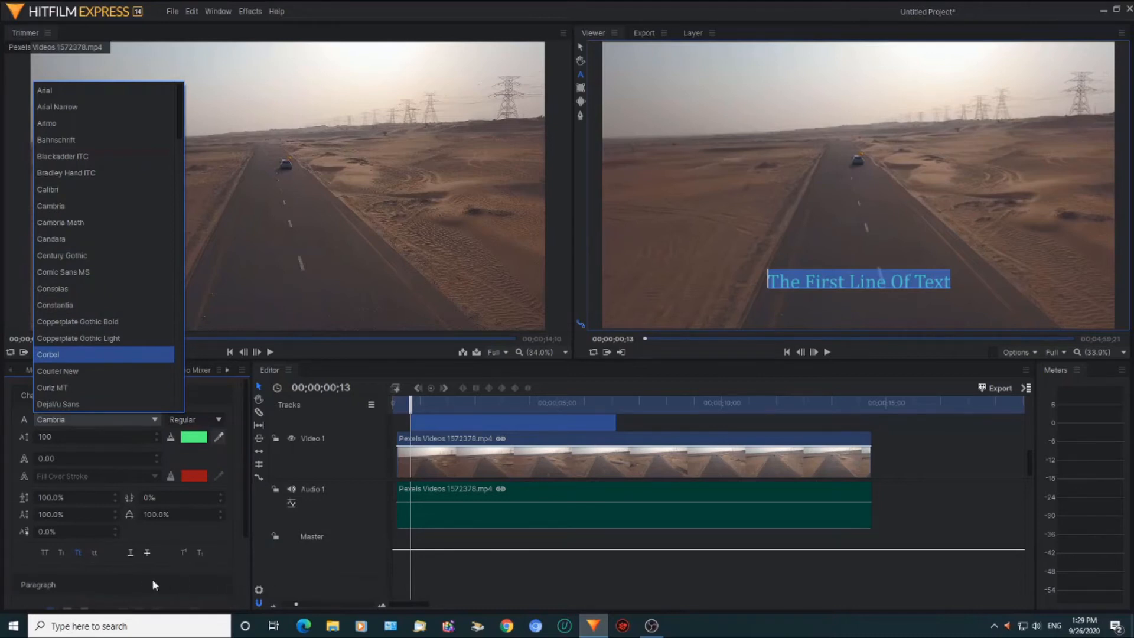
left_click(194, 530)
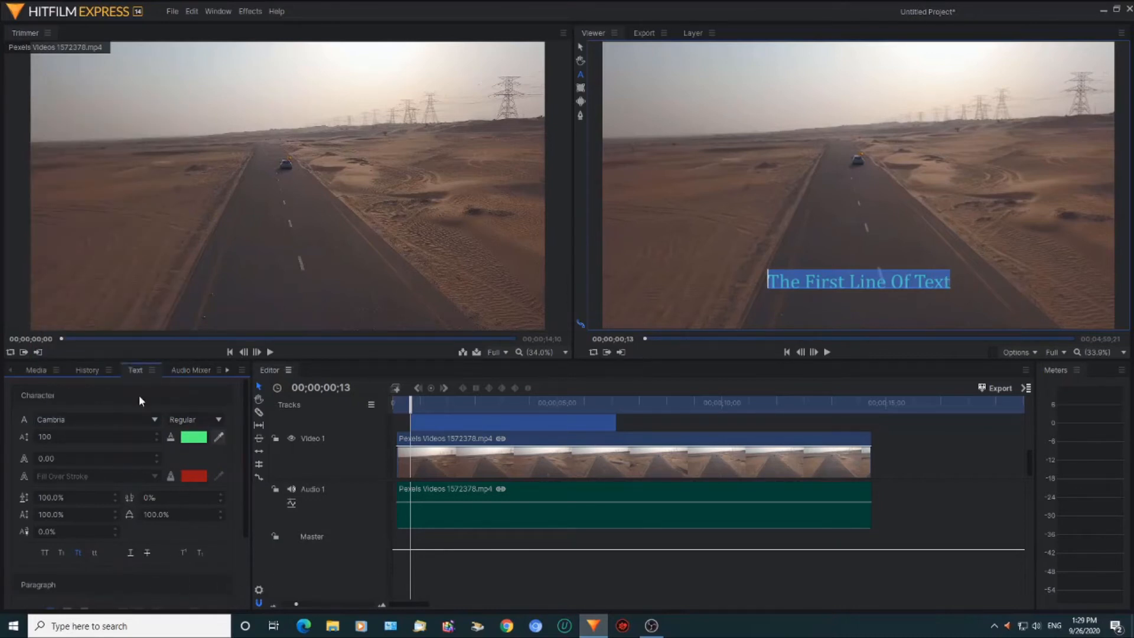
left_click(87, 420)
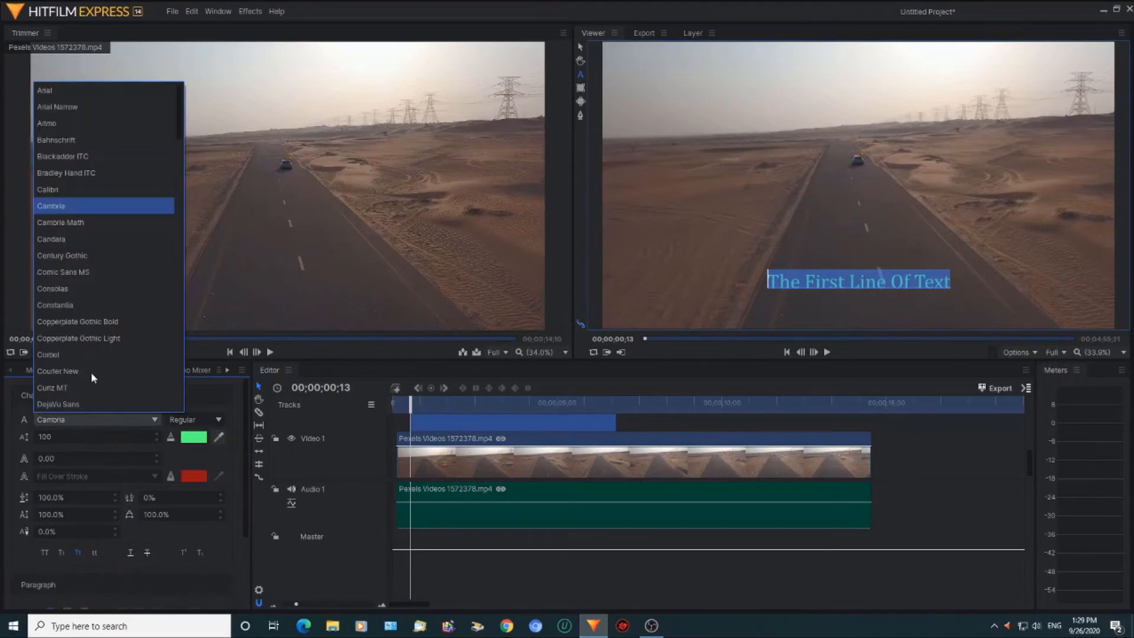
left_click(52, 271)
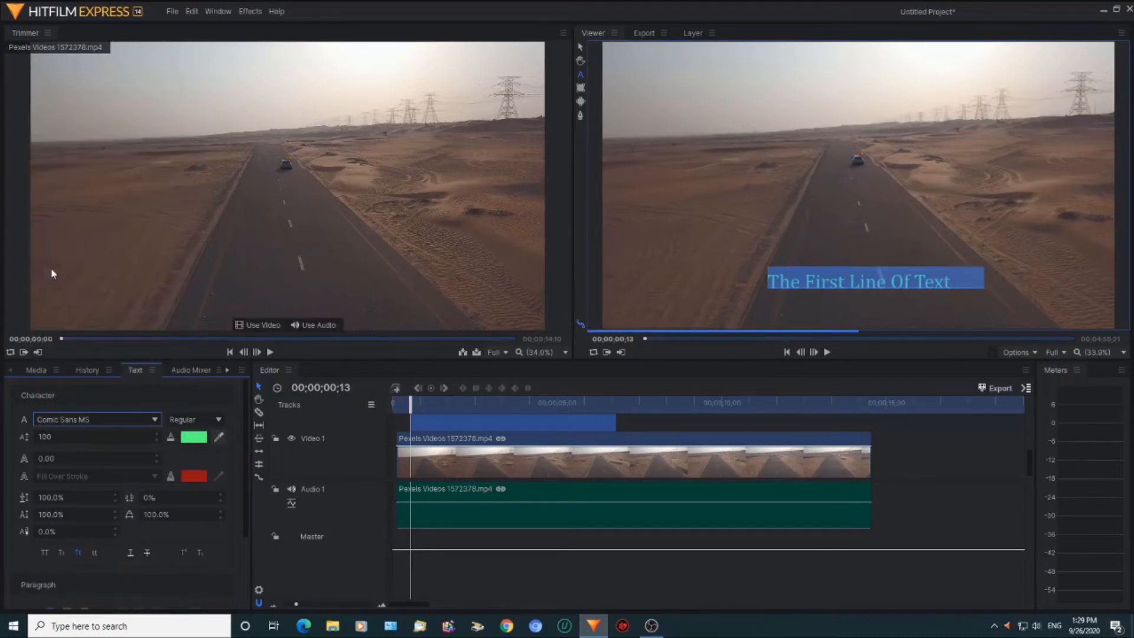
left_click(134, 581)
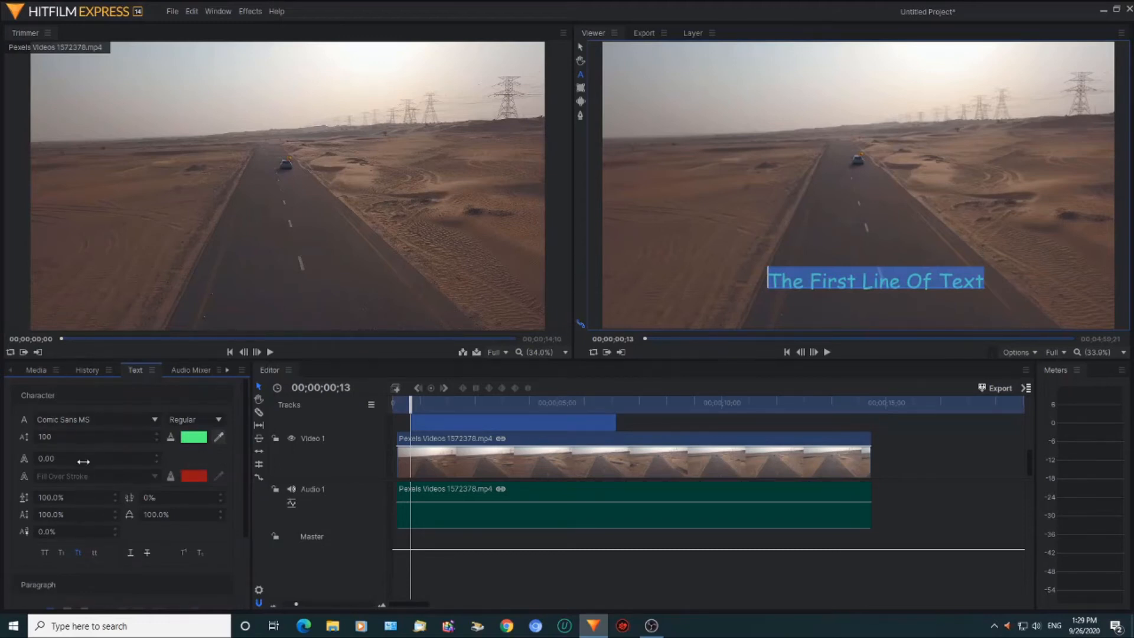
Step: Set the font size of the selected text line to 110
left_click(85, 435)
double_click(73, 438)
type("110")
left_click(660, 584)
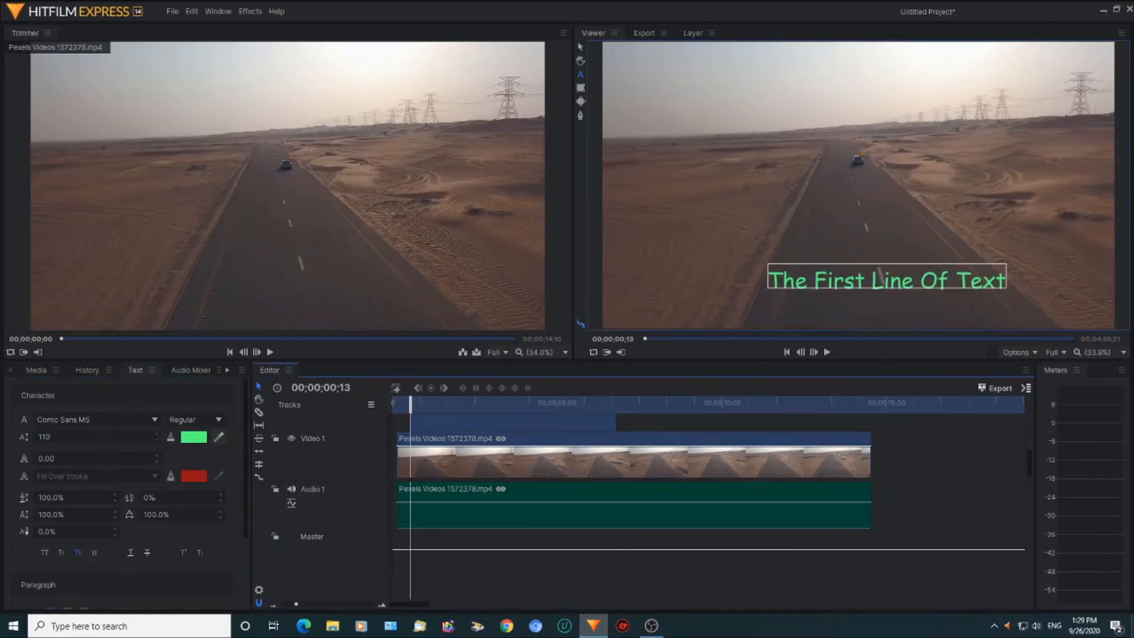
Step: Reposition the enlarged text line slightly left and down so it sits more centrally near the frame's lower edge
left_click(583, 47)
left_click_drag(875, 285, 853, 295)
left_click(717, 595)
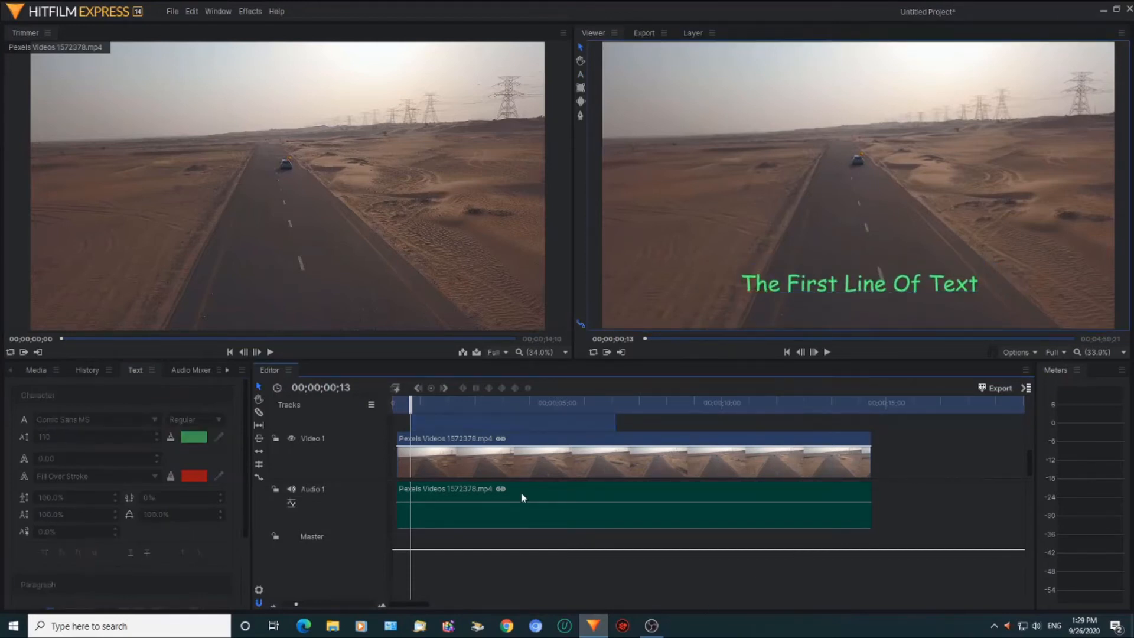
Step: Try shifting the text clip later along the Video 2 track and move it back to start at 00;00;00;13
scroll(610, 420, "up", 3)
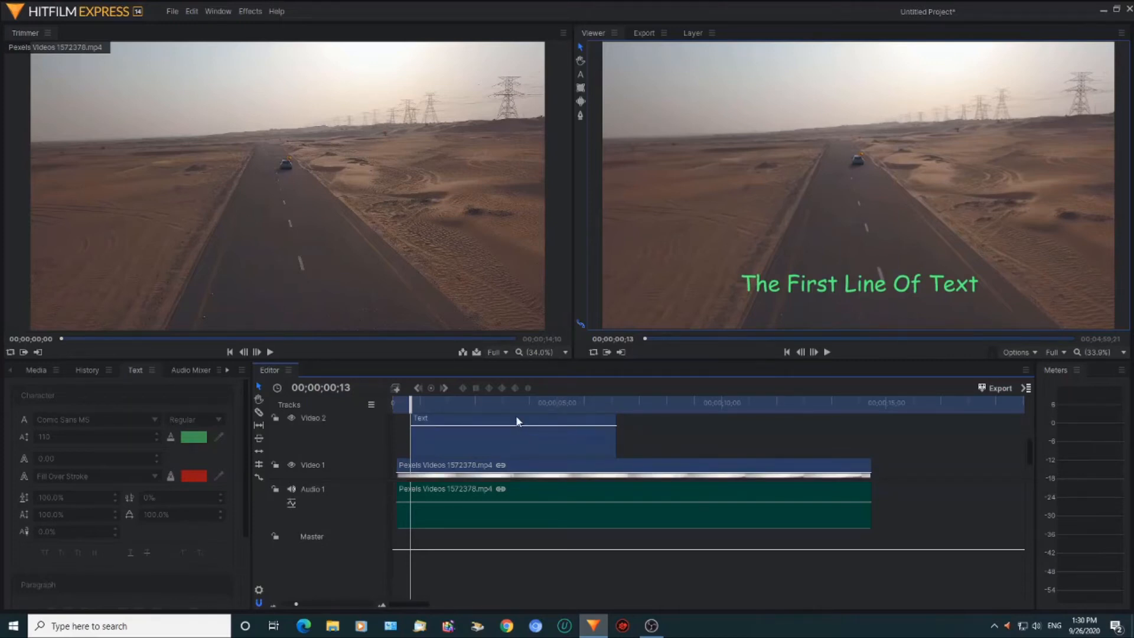
left_click_drag(515, 420, 596, 450)
scroll(514, 465, "down", 1)
scroll(520, 431, "up", 1)
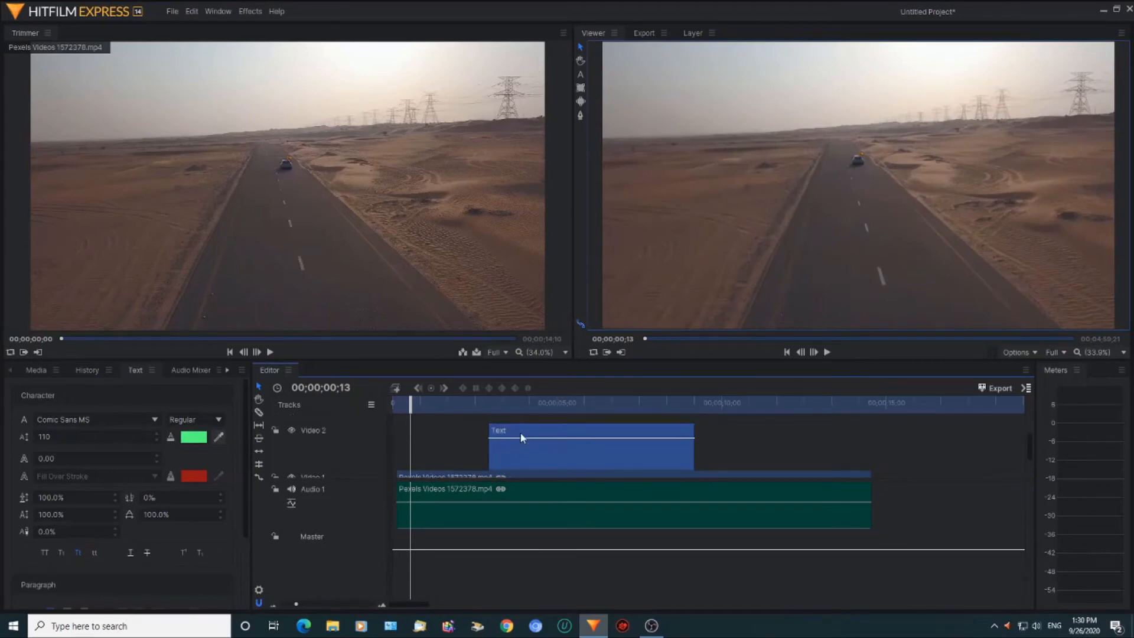
left_click_drag(521, 438, 441, 446)
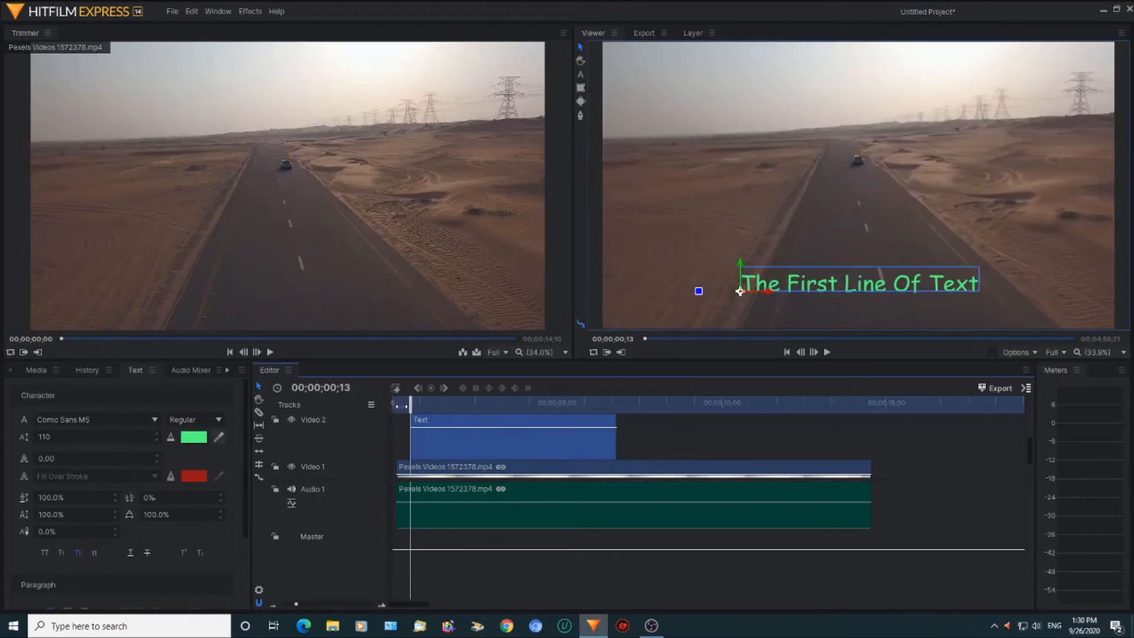
Step: Move the playhead back to 00;00;00;05 and play the timeline through the text clip to preview the text
left_click_drag(410, 407, 399, 405)
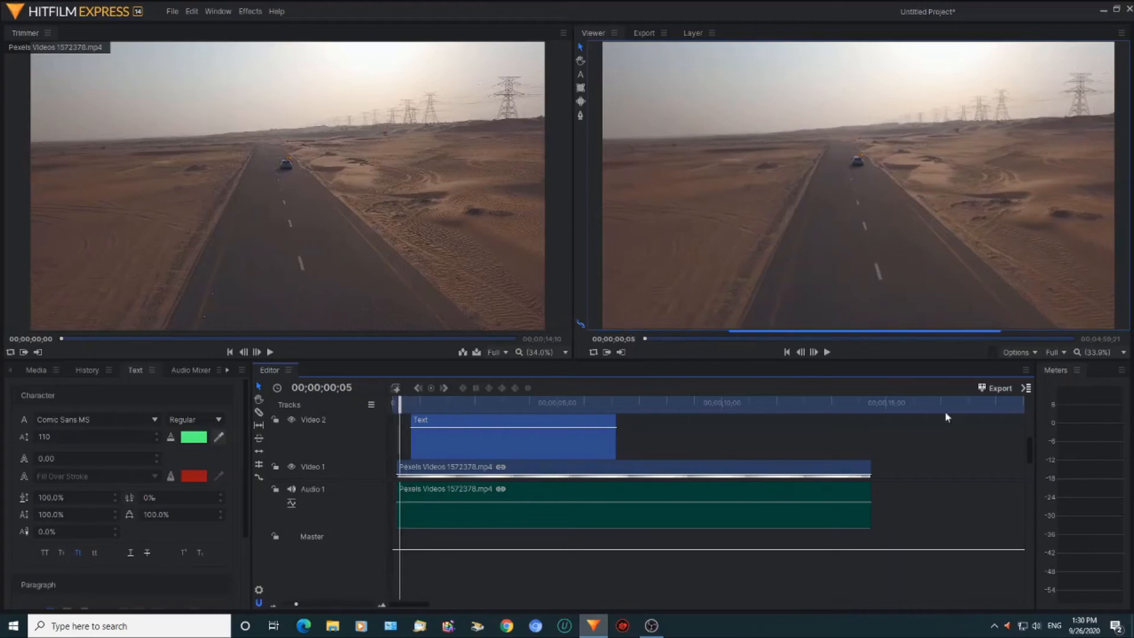
left_click(824, 352)
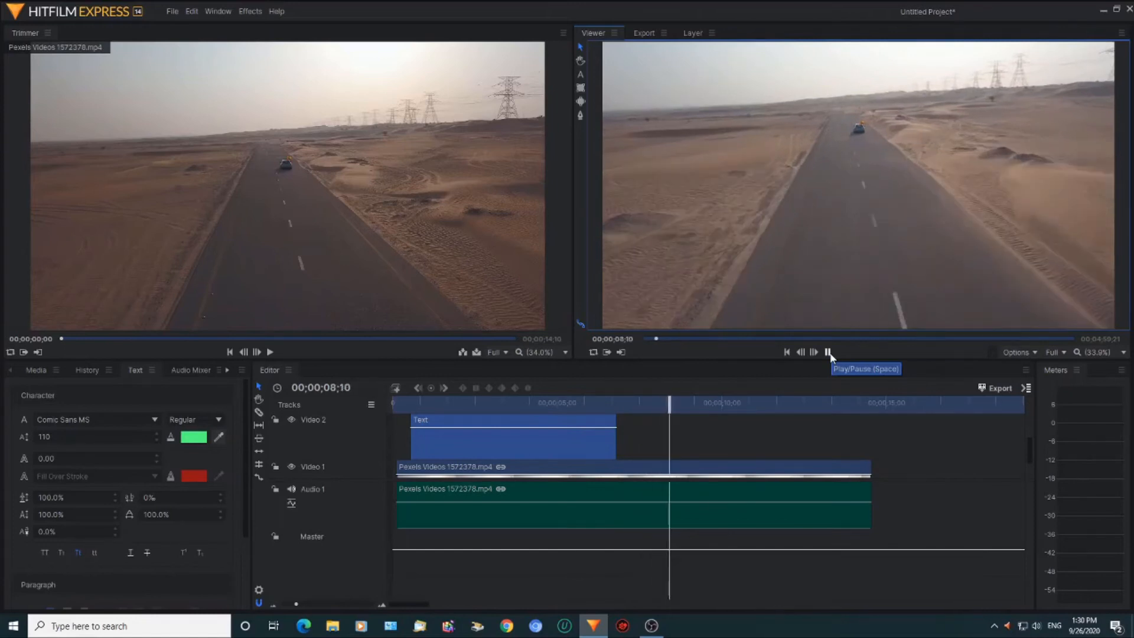
left_click(827, 352)
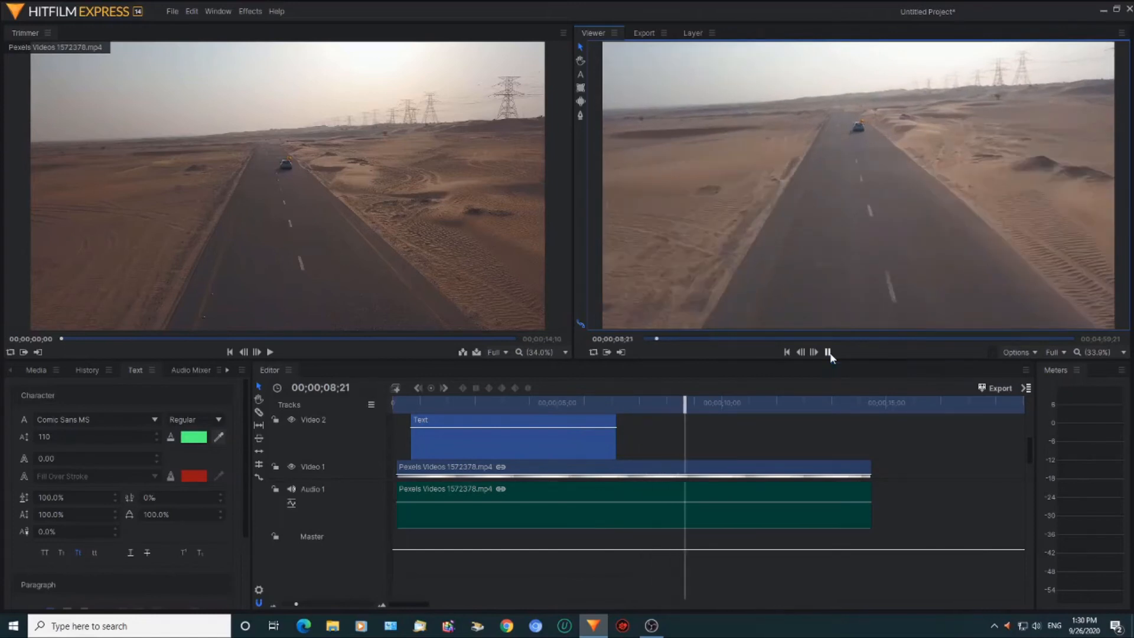
Step: With the playhead at 00;00;00;06, add a text box across the upper part of the frame reading "The 2nd Line Of Text Appears Here"
left_click(400, 403)
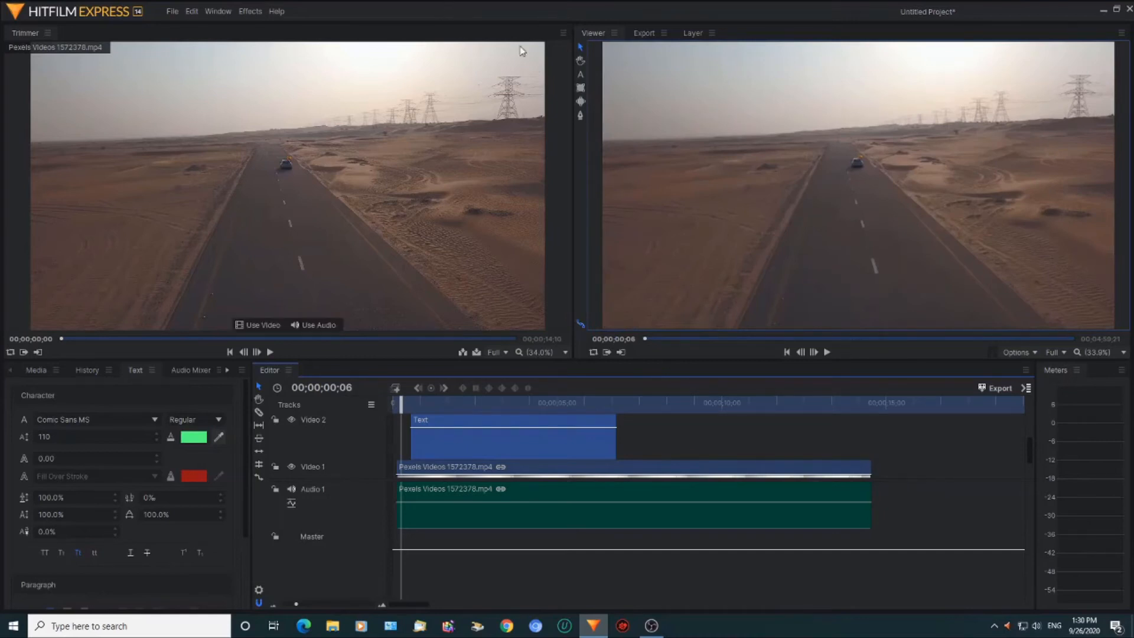
left_click(580, 75)
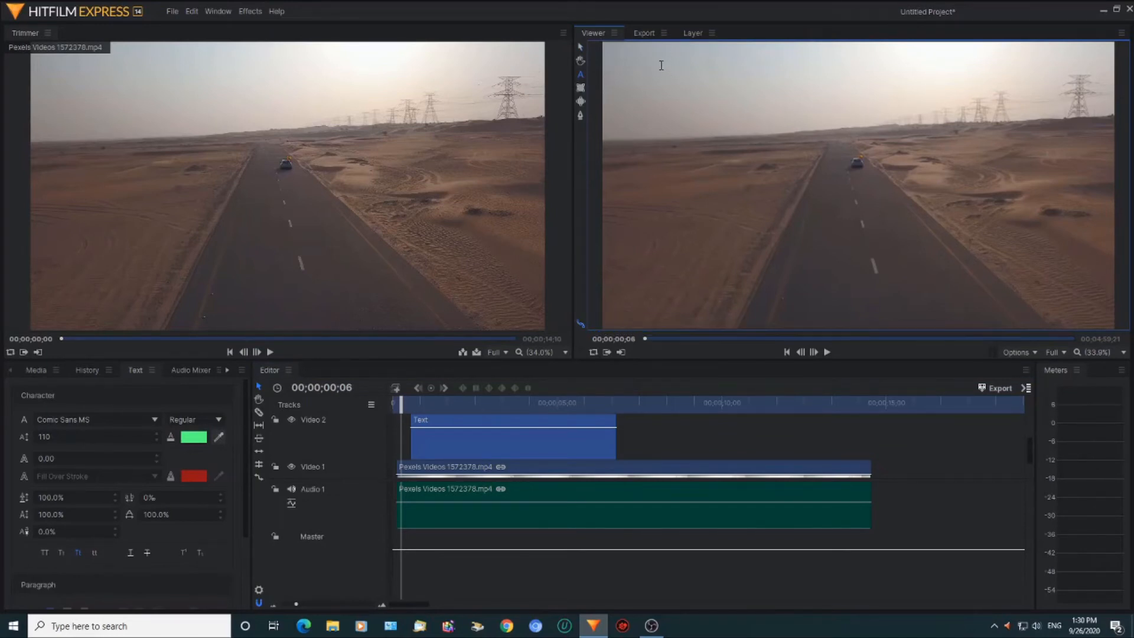
left_click_drag(706, 82, 1043, 161)
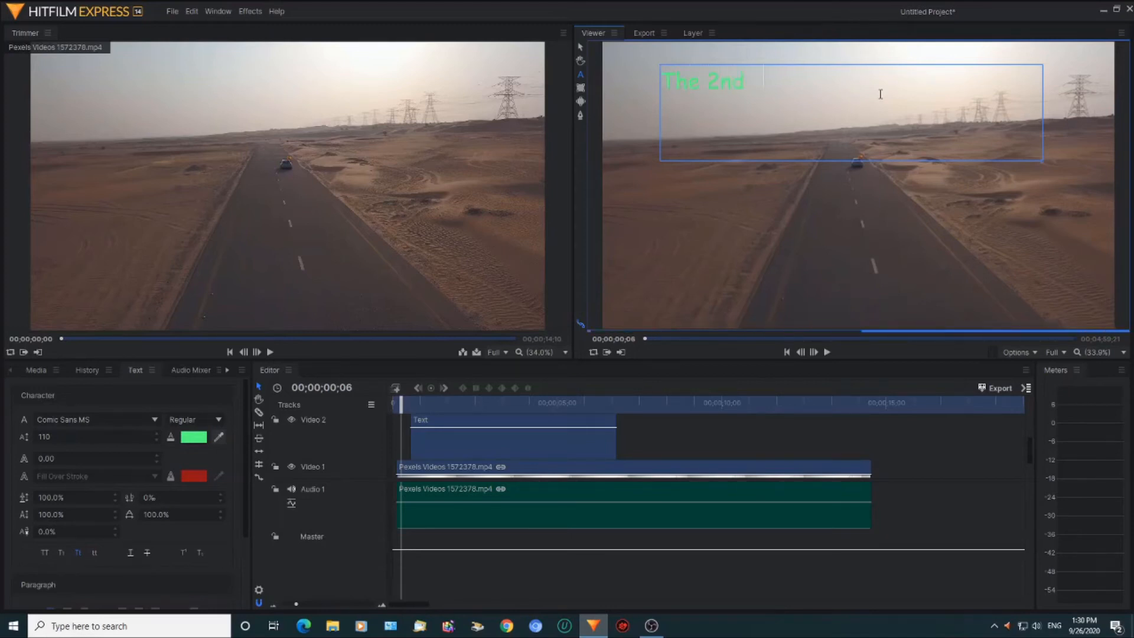
type("Terxt")
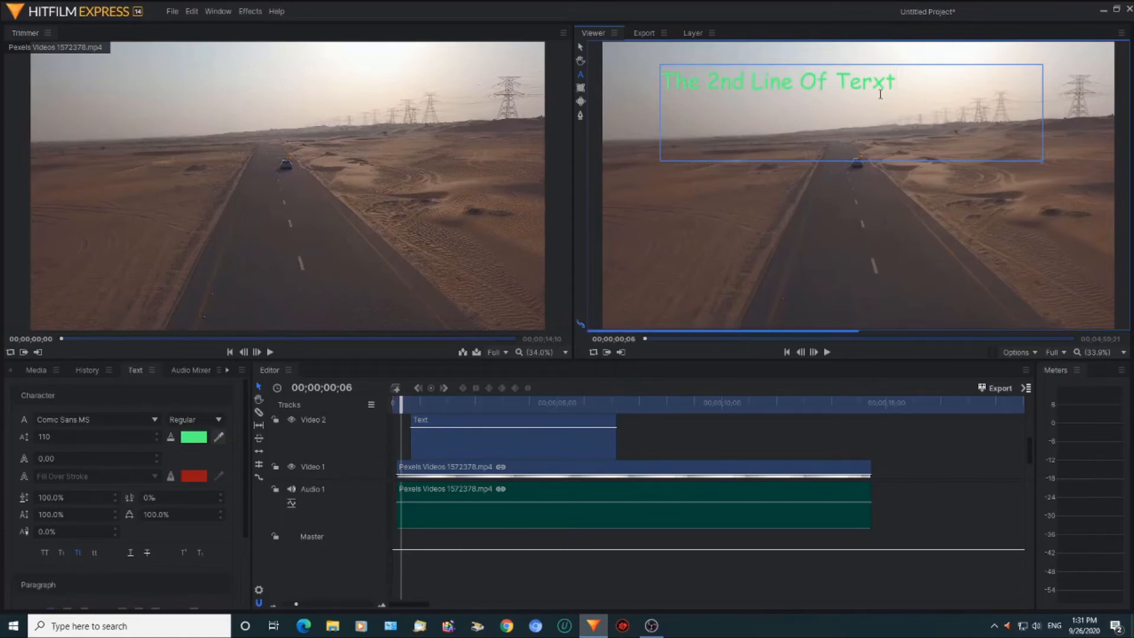
key("BackSpace")
key("BackSpace")
key("BackSpace")
type("xt")
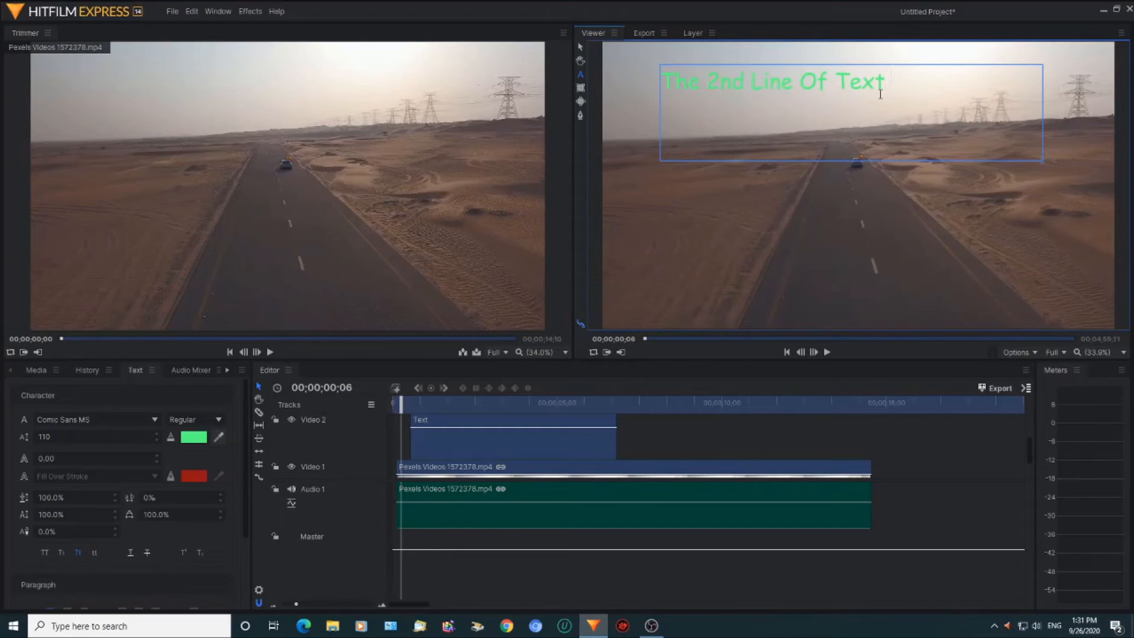
type(" Appears")
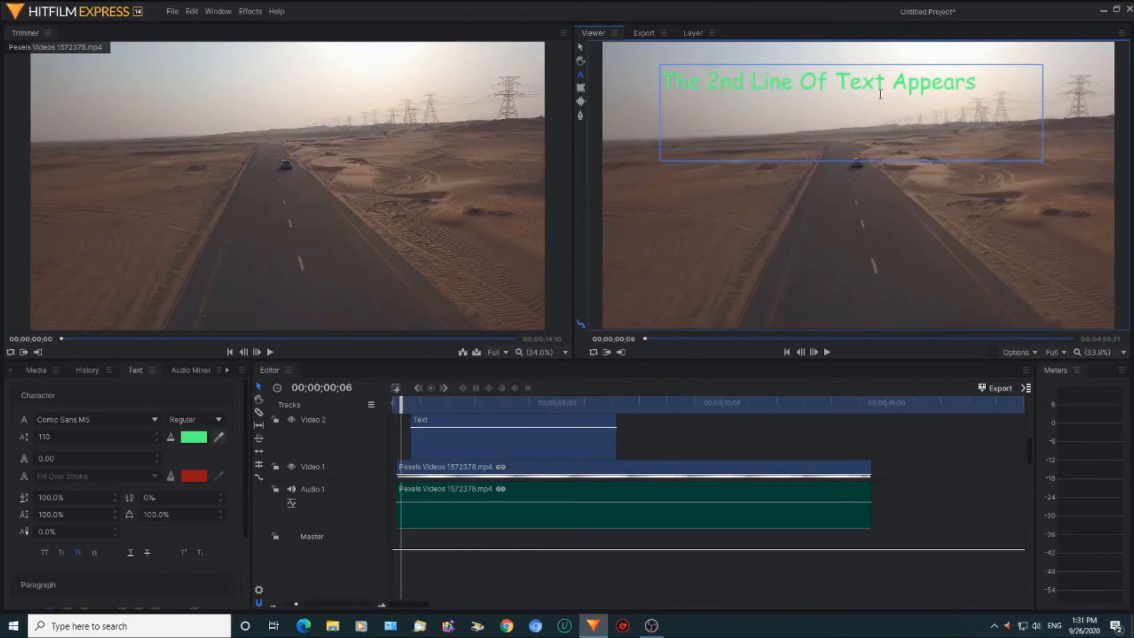
type(" Here")
left_click(781, 290)
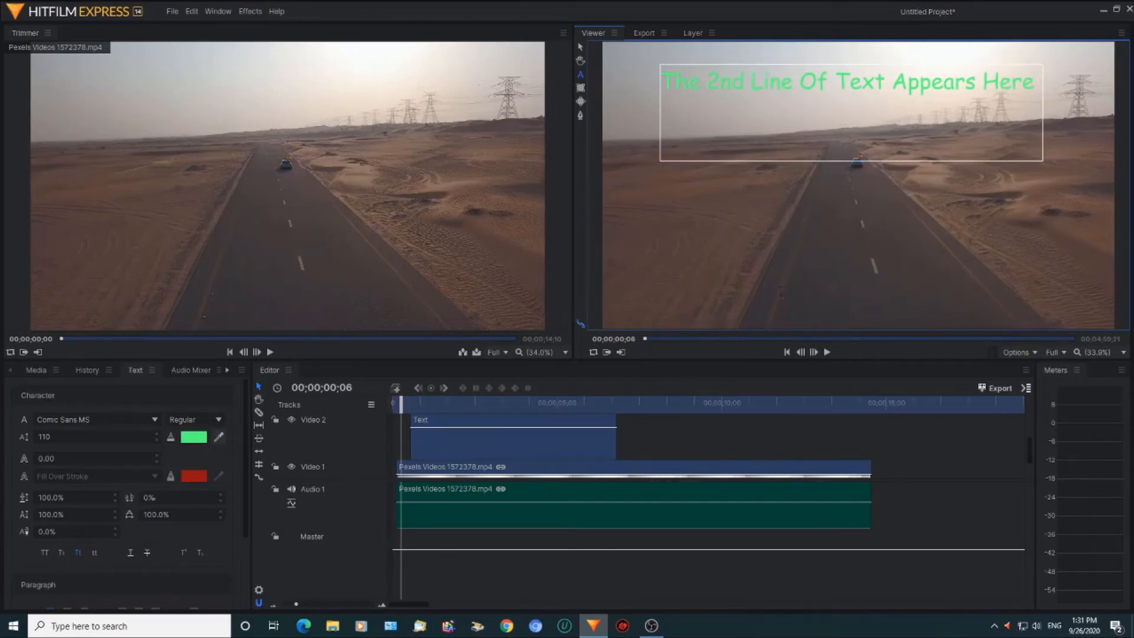
left_click(916, 560)
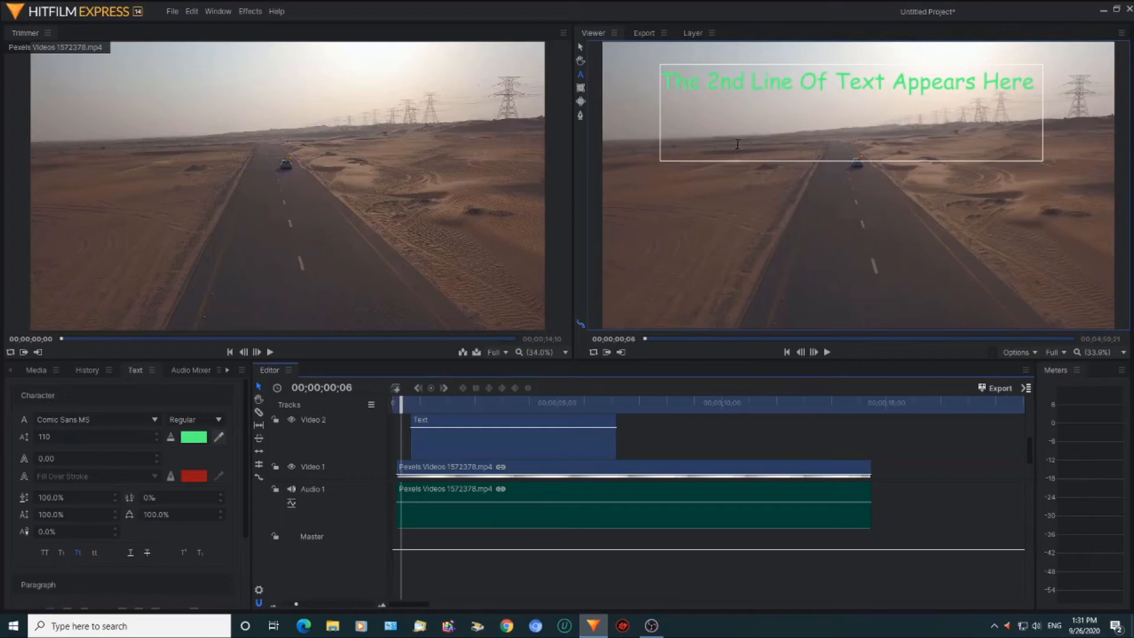
Step: Move the second text line down and left so it sits at the horizon, then deselect it
left_click(581, 46)
left_click_drag(771, 83, 712, 144)
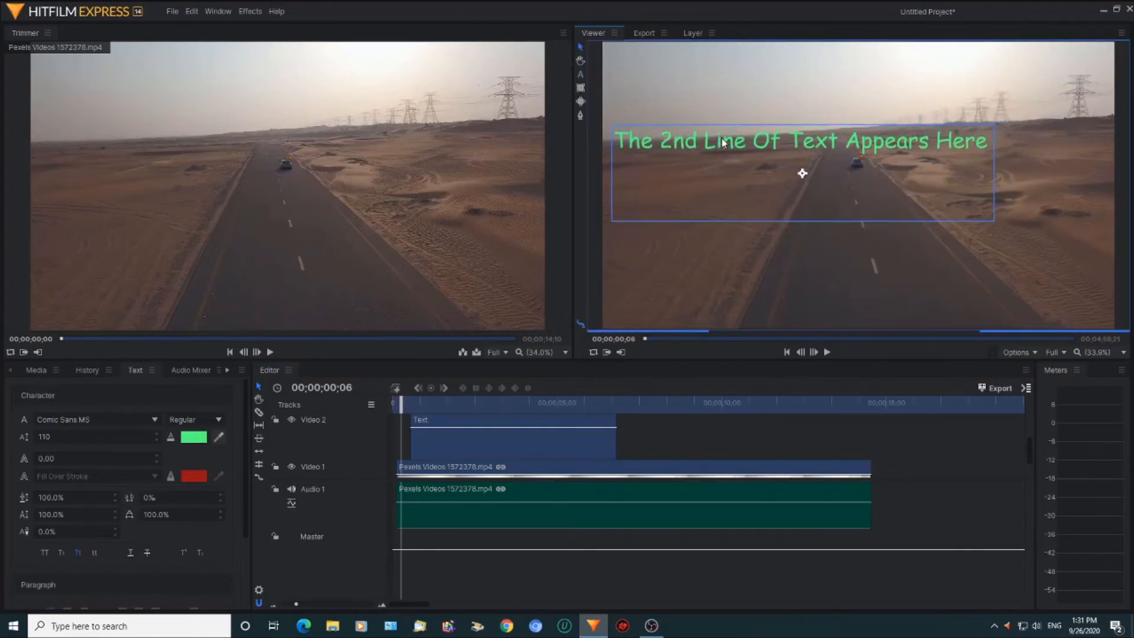
left_click(825, 576)
Step: Shift the new text clip later on the Video 3 track so it starts where the Video 2 text clip ends
scroll(788, 438, "up", 2)
scroll(792, 438, "up", 2)
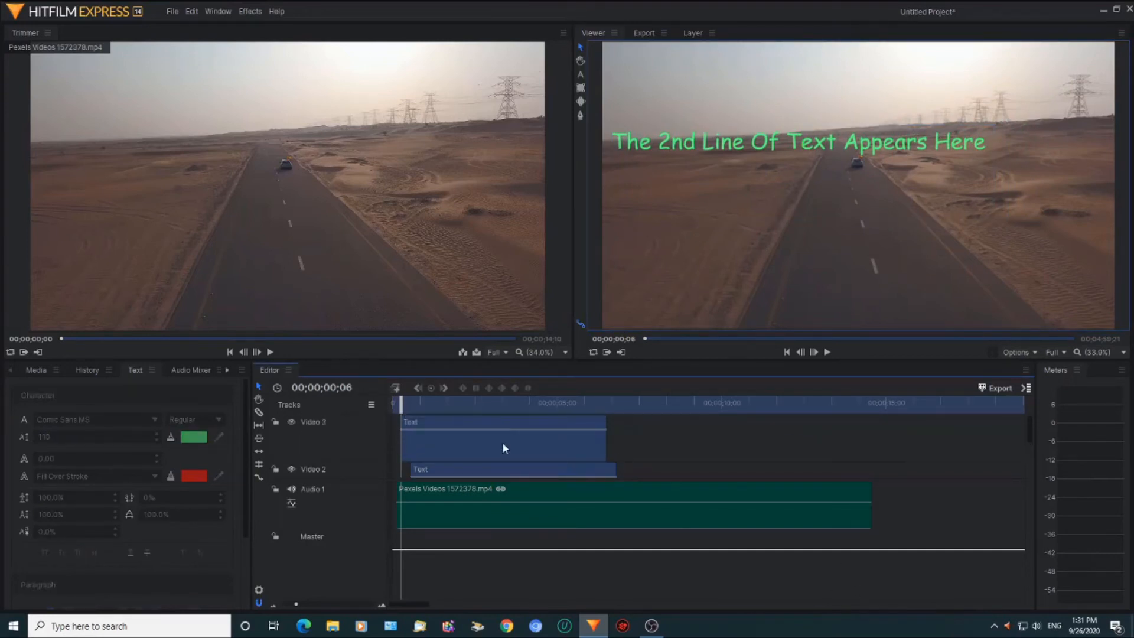
left_click_drag(491, 421, 700, 430)
Step: Play the timeline from 00;00;00;06 into the second text clip to preview both text lines in sequence
scroll(495, 459, "down", 1)
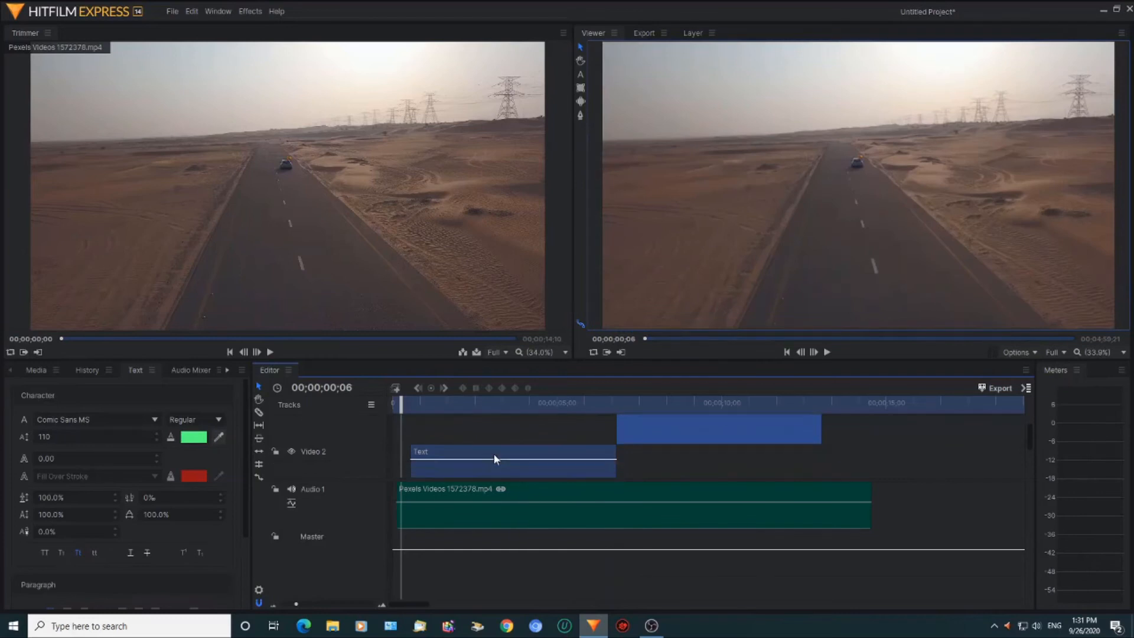
scroll(388, 446, "down", 1)
left_click(826, 352)
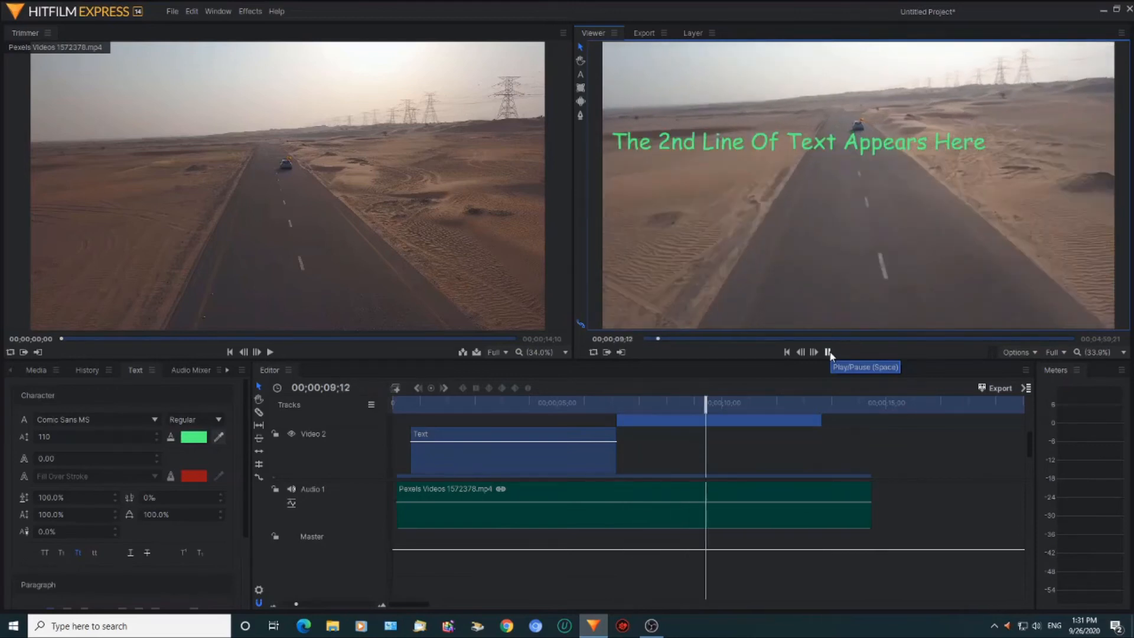
left_click(827, 351)
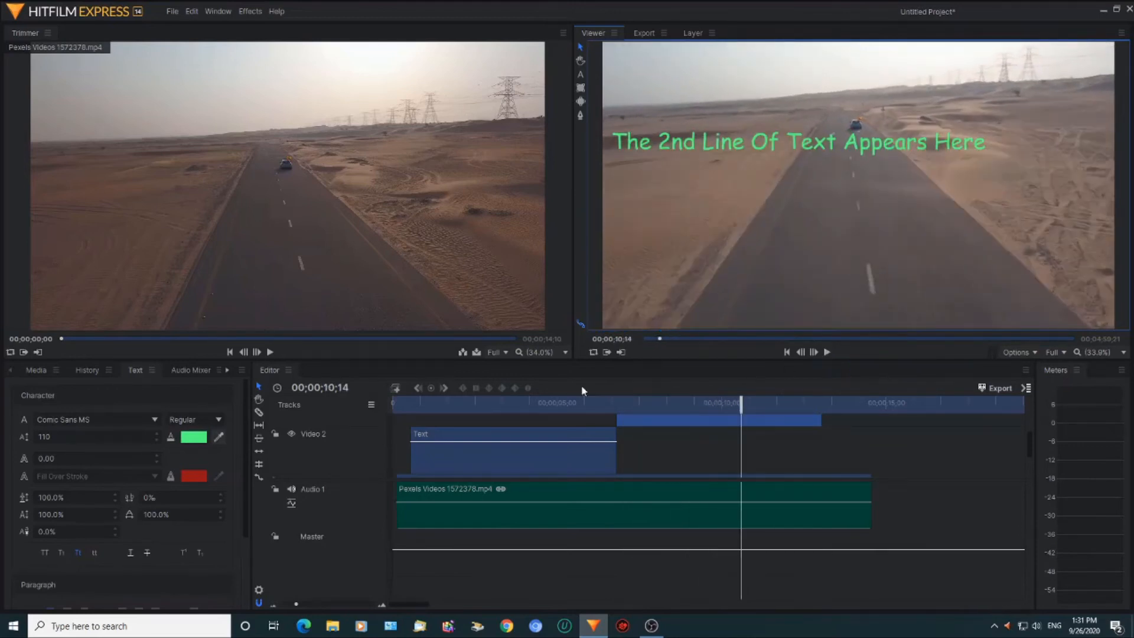
Step: Set the playhead to 00;00;07;16 and reposition the second text line up and right, centred near the top of the frame
left_click(395, 403)
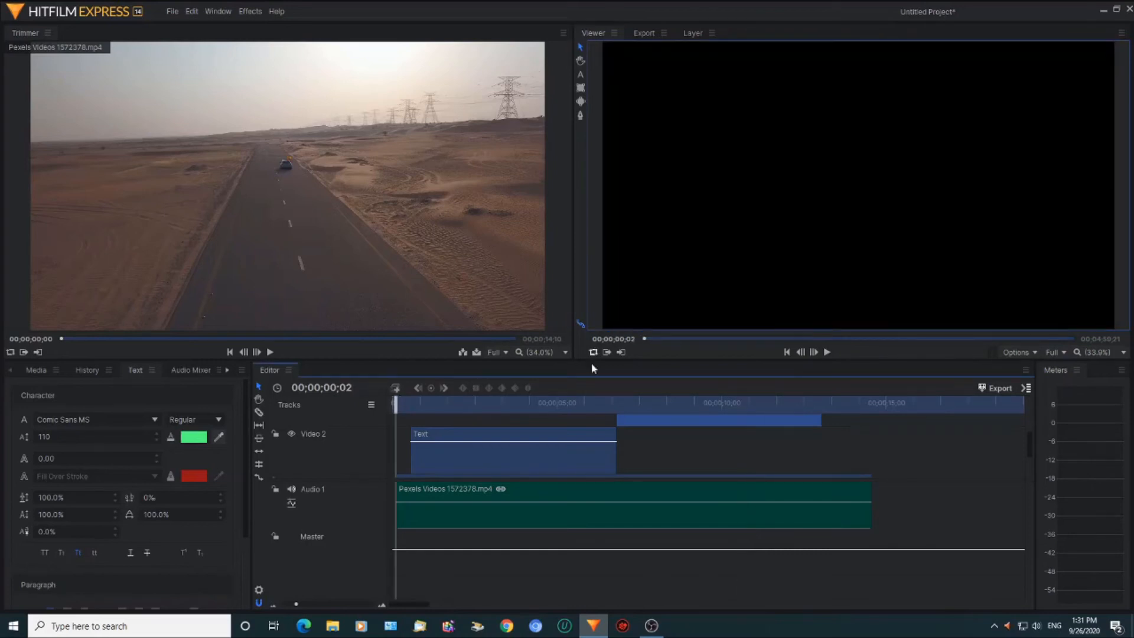
left_click_drag(395, 402, 653, 417)
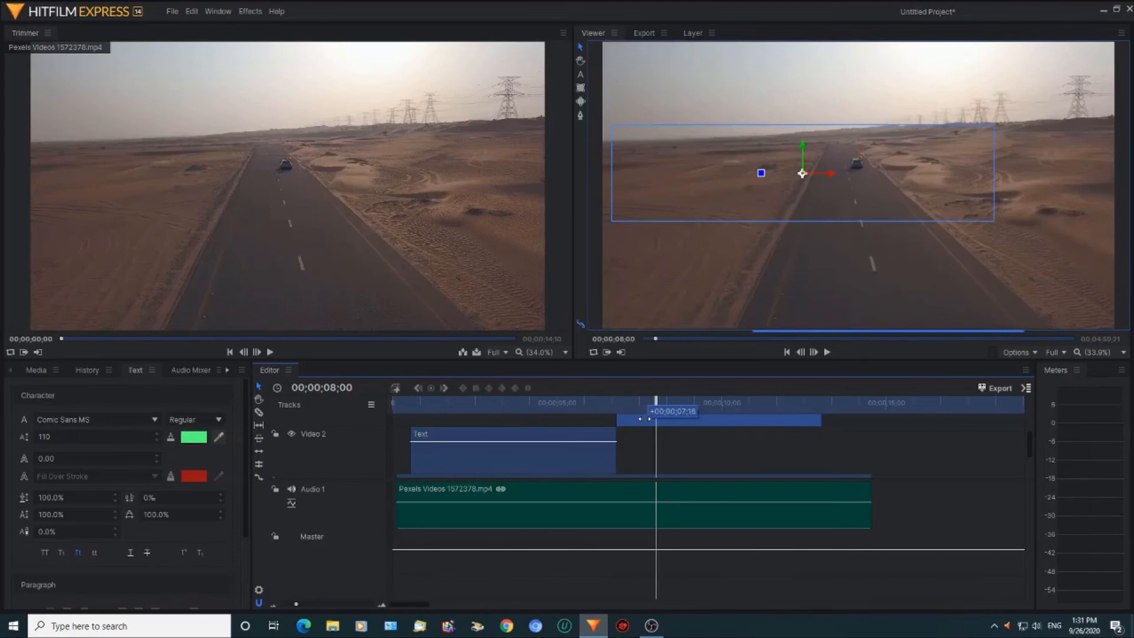
left_click_drag(727, 436, 718, 435)
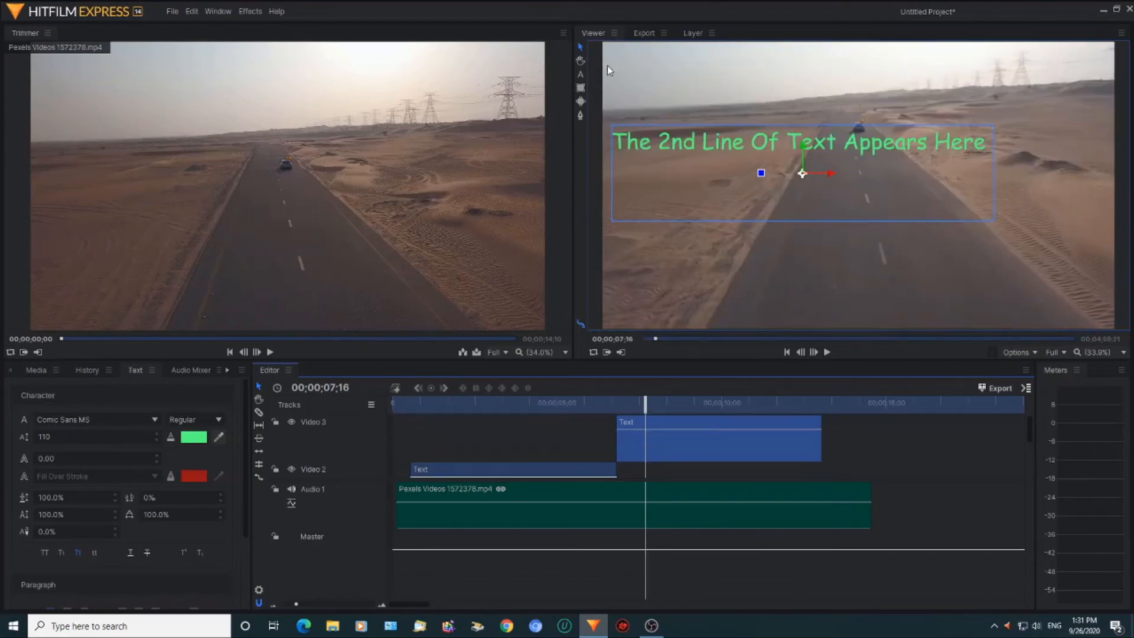
left_click(582, 47)
left_click_drag(743, 147, 810, 107)
left_click(656, 219)
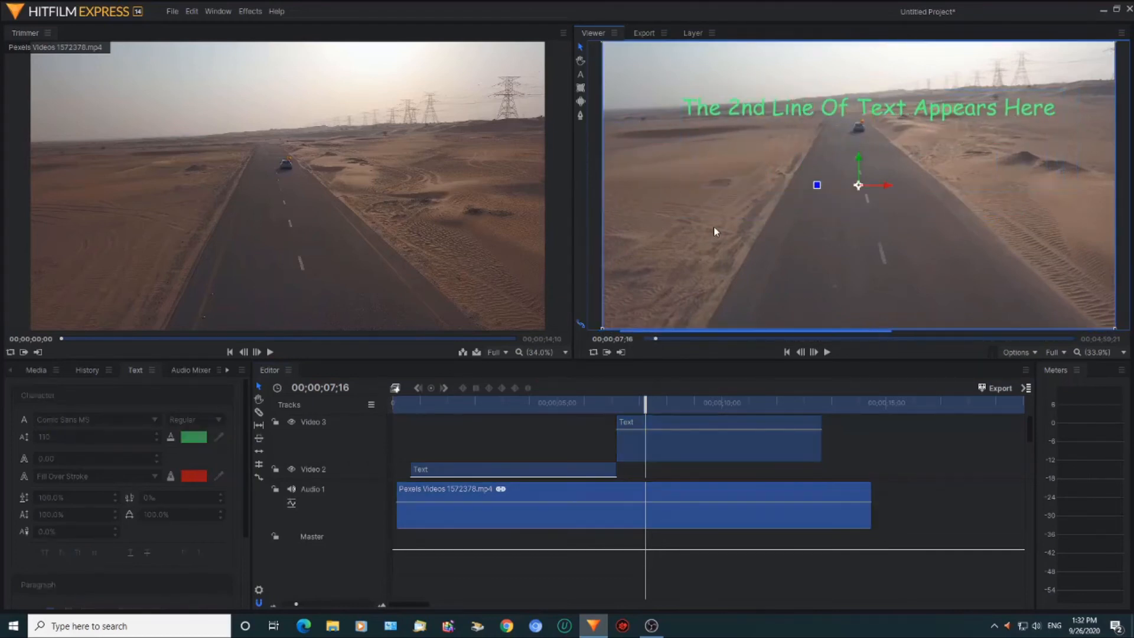
left_click(938, 582)
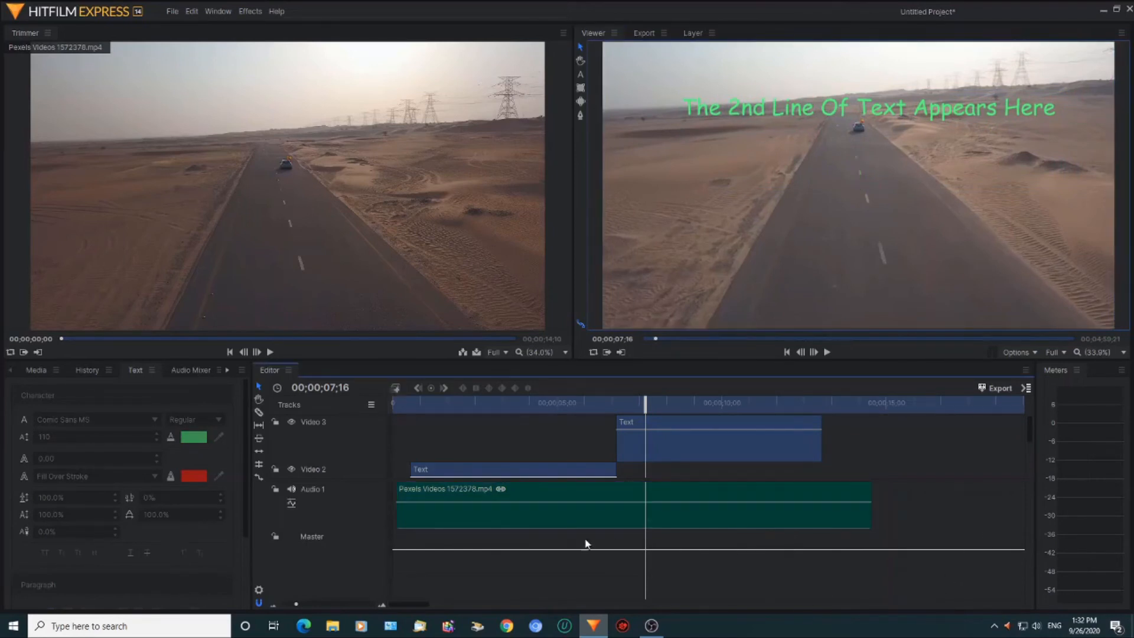
Step: Locate the Dissolve group of the video transitions in the effects library and select Additive Dissolve
scroll(493, 441, "down", 1)
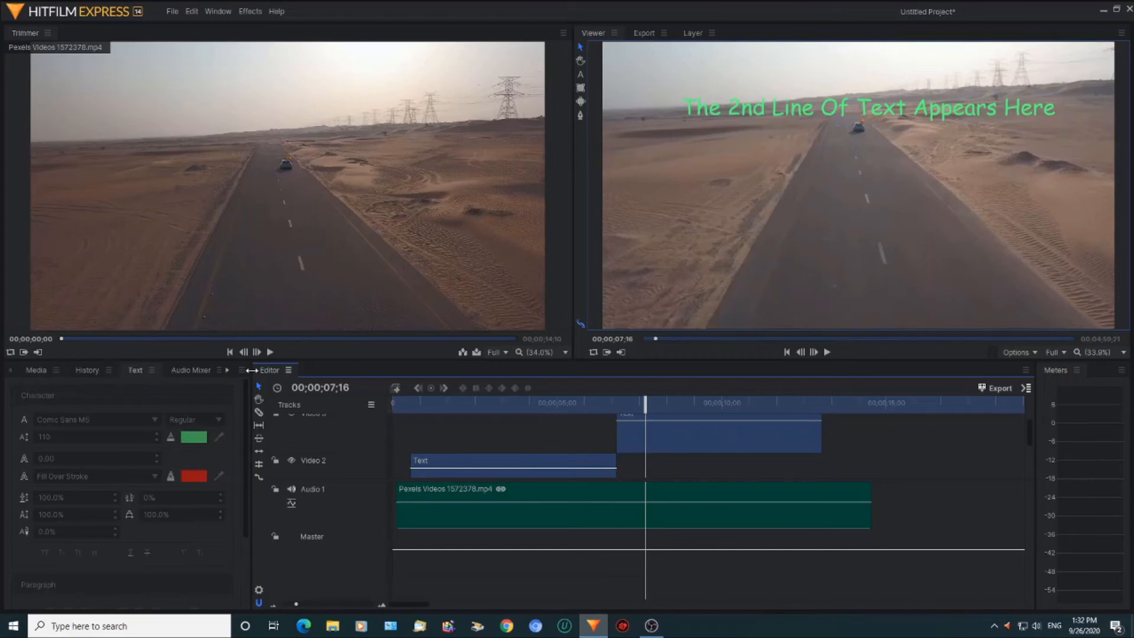
left_click(226, 368)
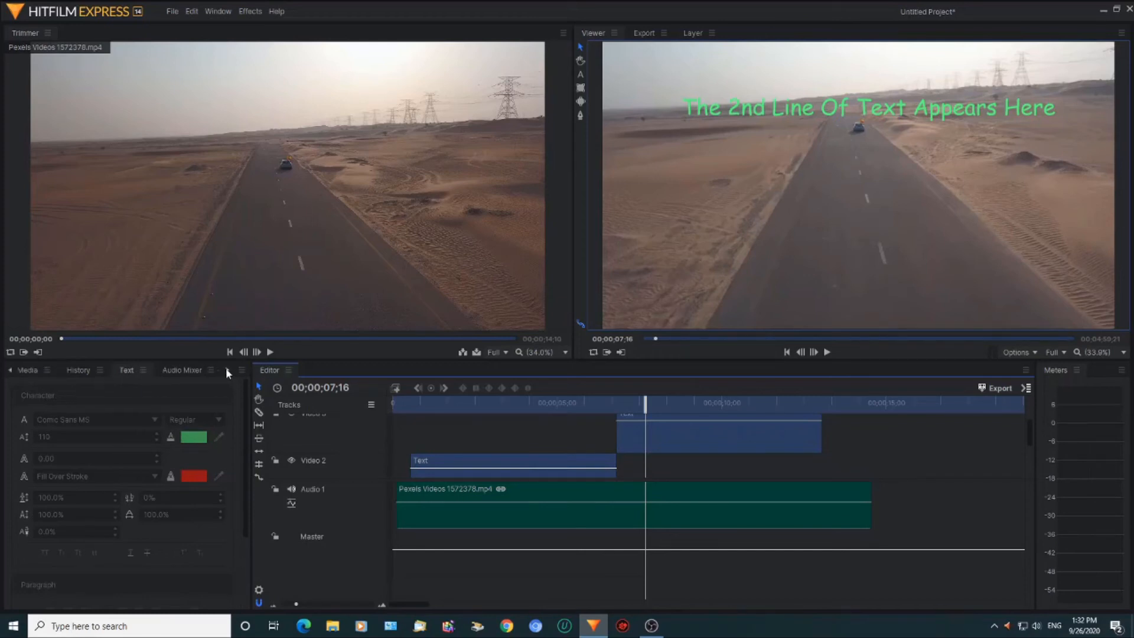
left_click(225, 367)
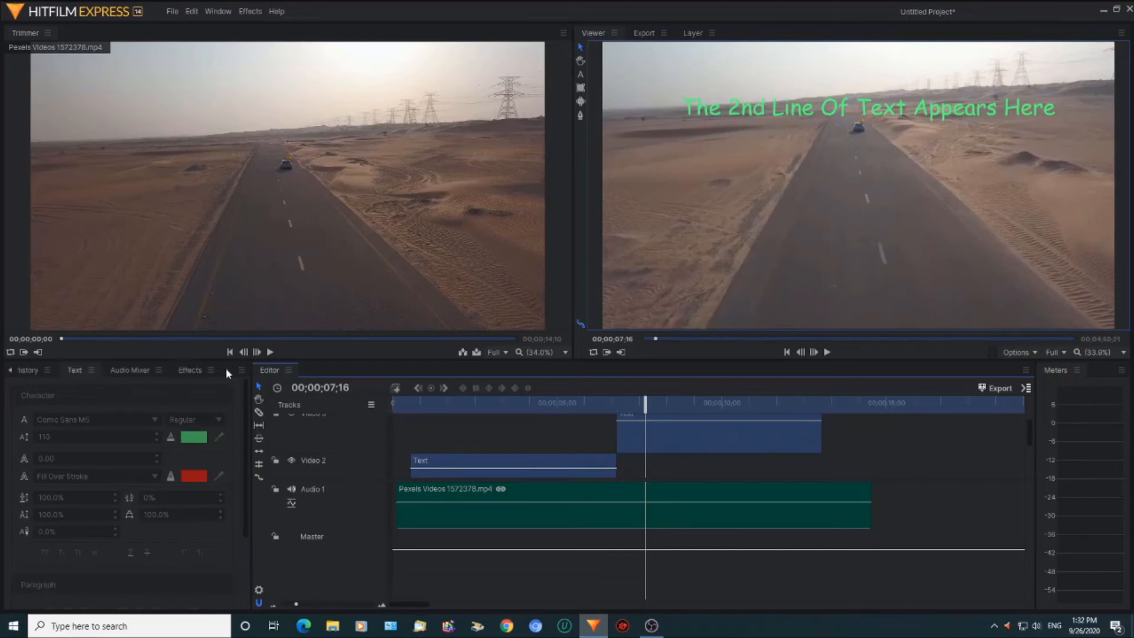
left_click(194, 368)
scroll(80, 494, "down", 4)
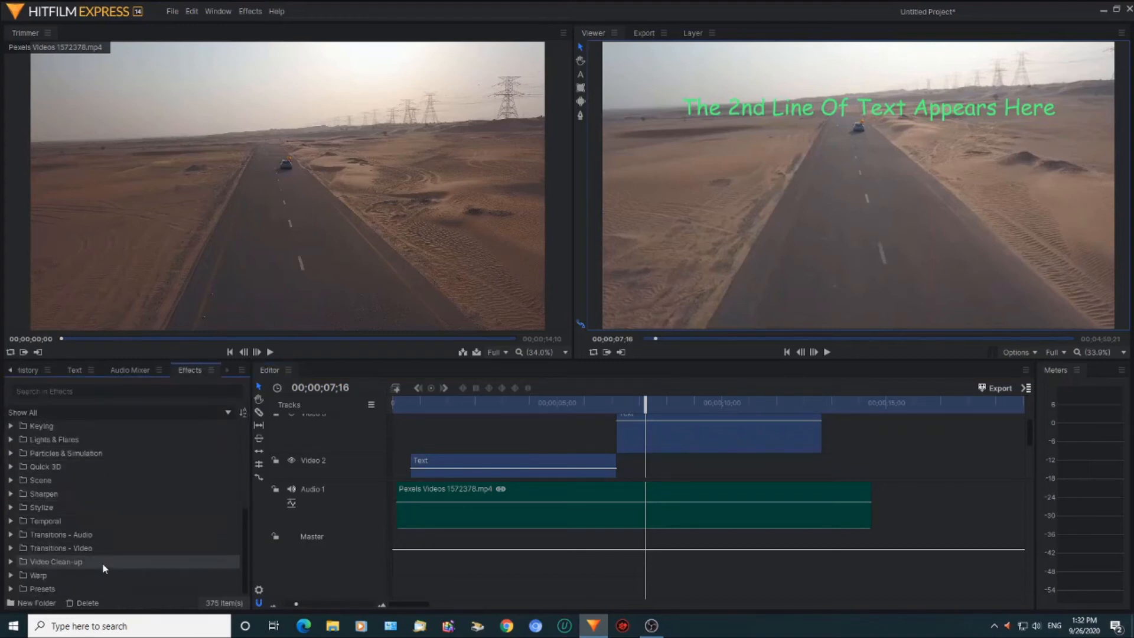
left_click(12, 549)
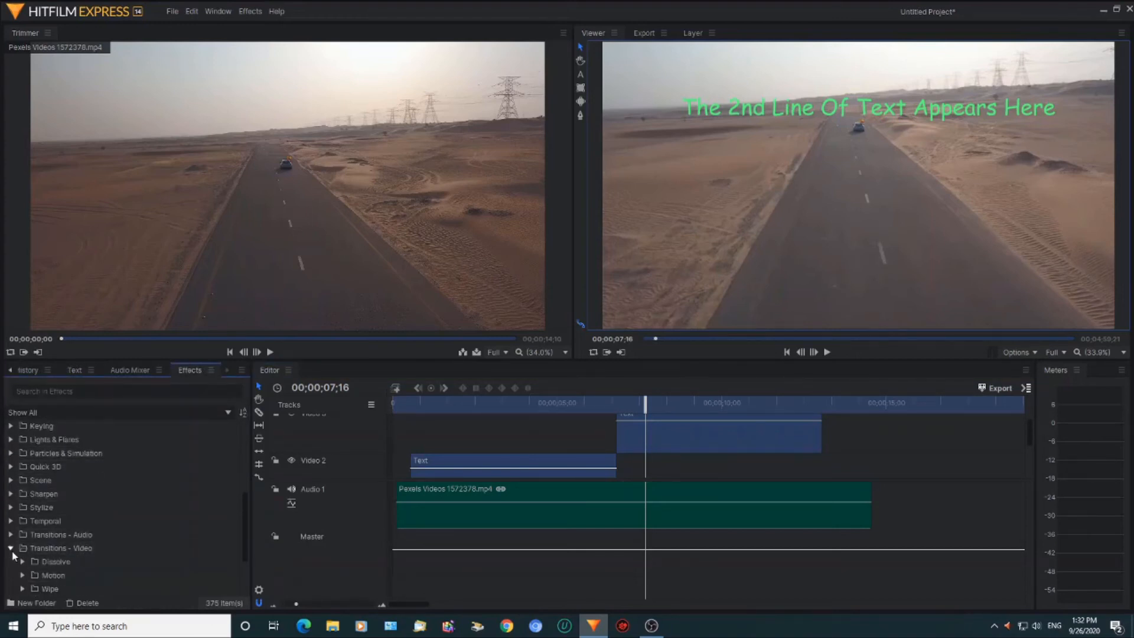
scroll(33, 558, "down", 1)
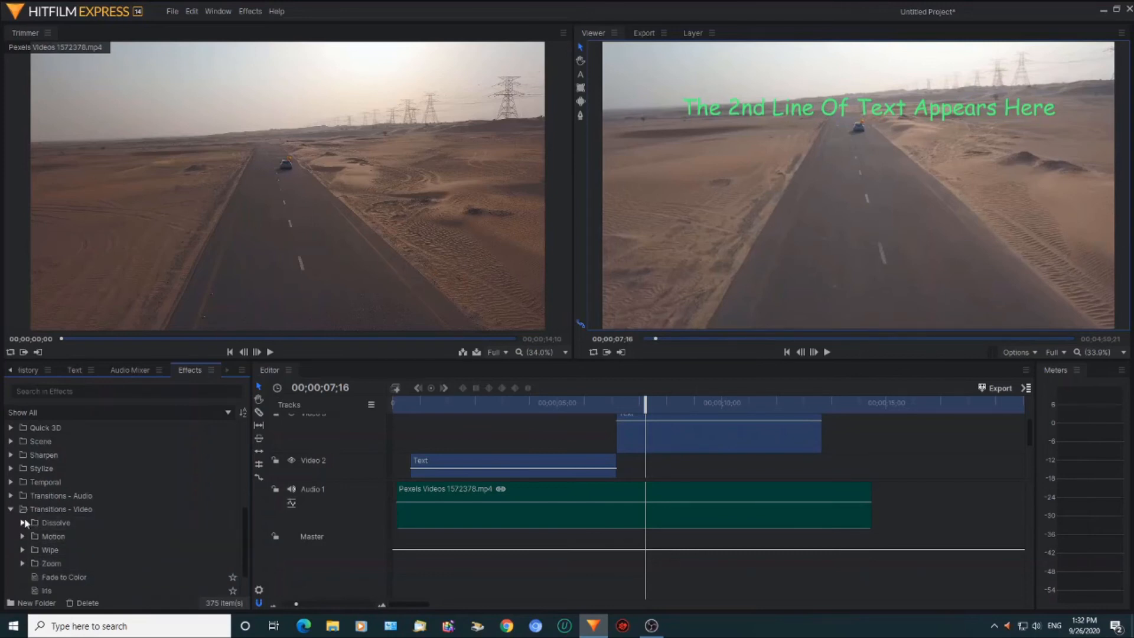
left_click(23, 522)
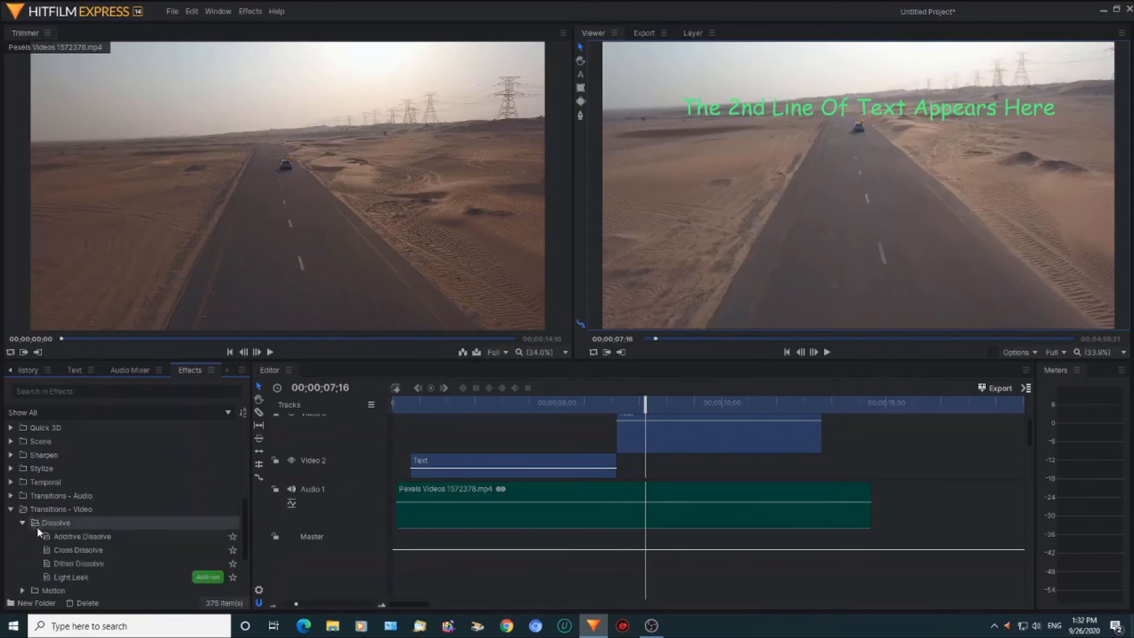
left_click(44, 538)
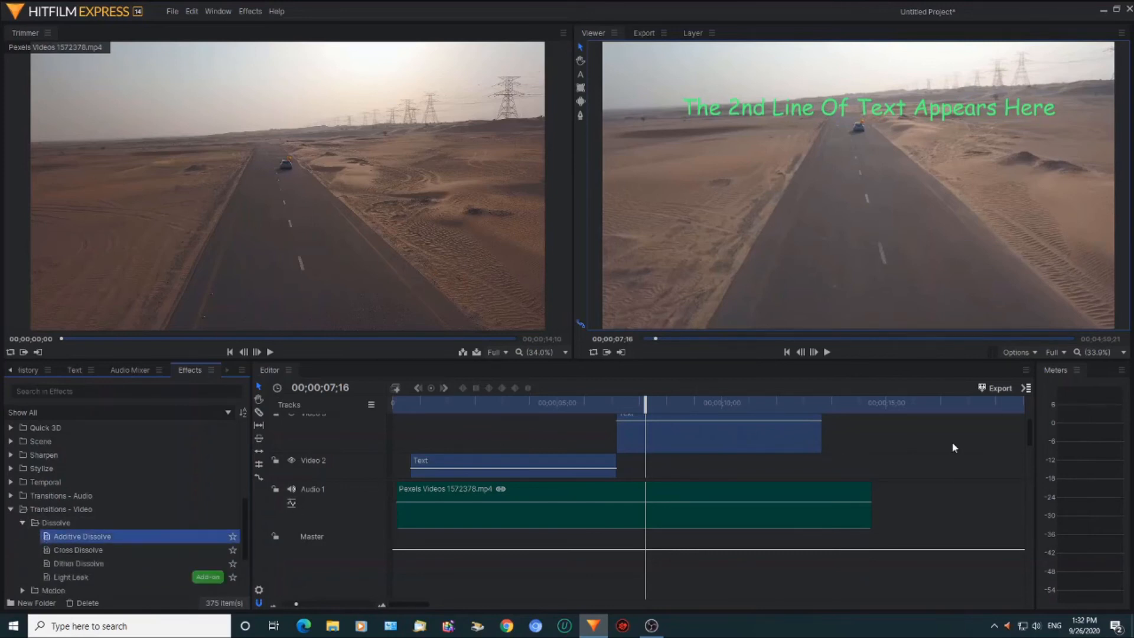
Step: Apply the Additive Dissolve transition to the start and end of the text clips on Video 2 and Video 3
scroll(954, 447, "down", 2)
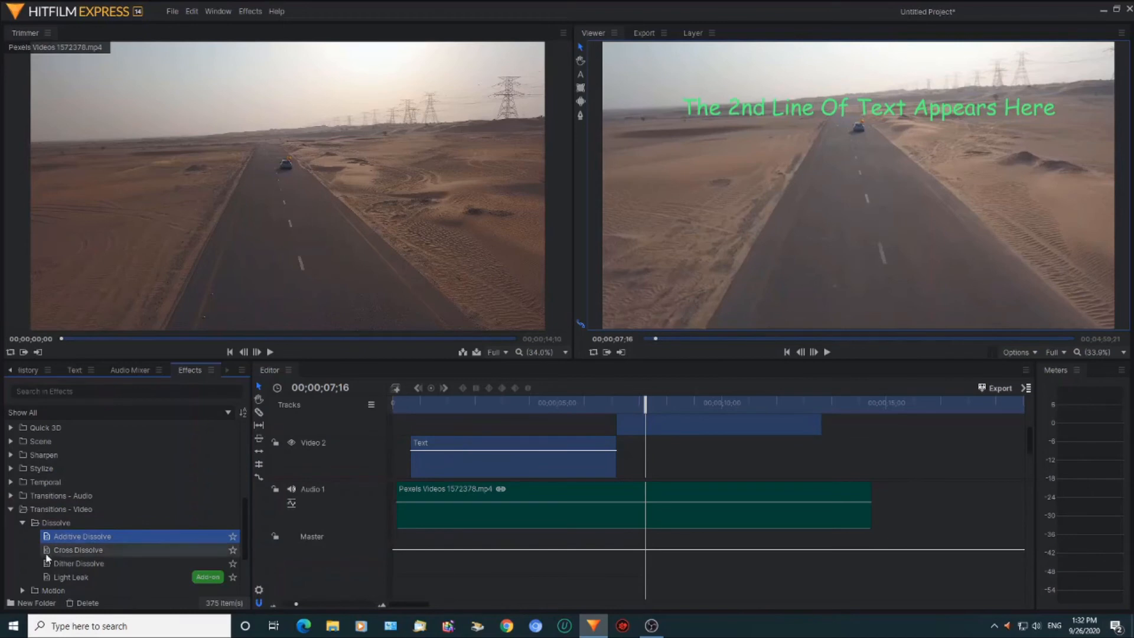
left_click_drag(61, 534, 419, 453)
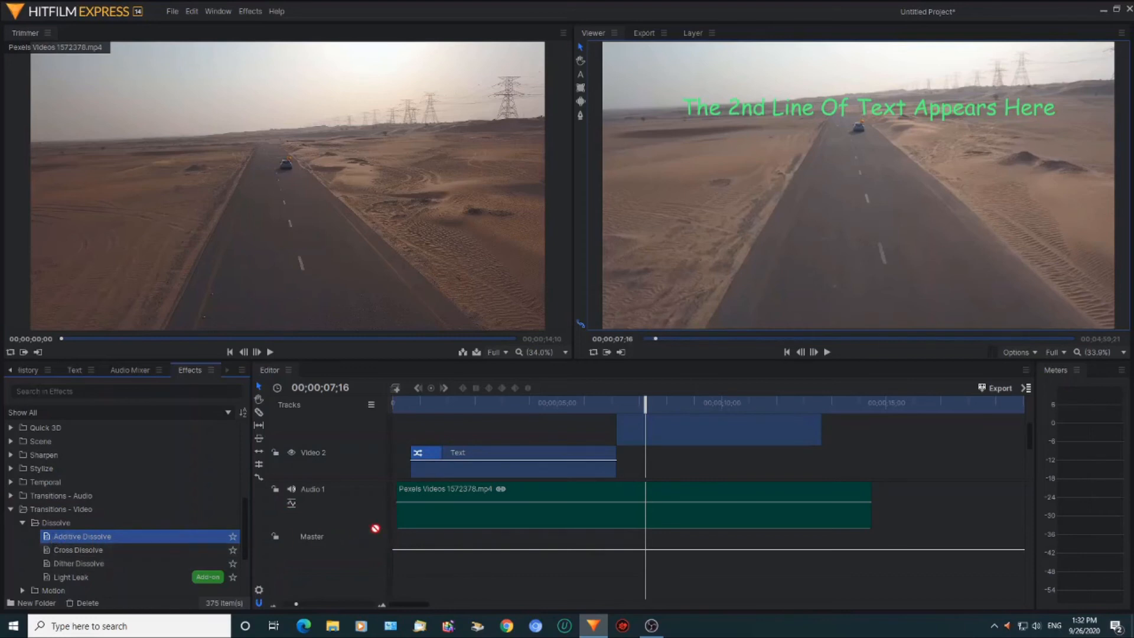
left_click_drag(373, 525, 599, 449)
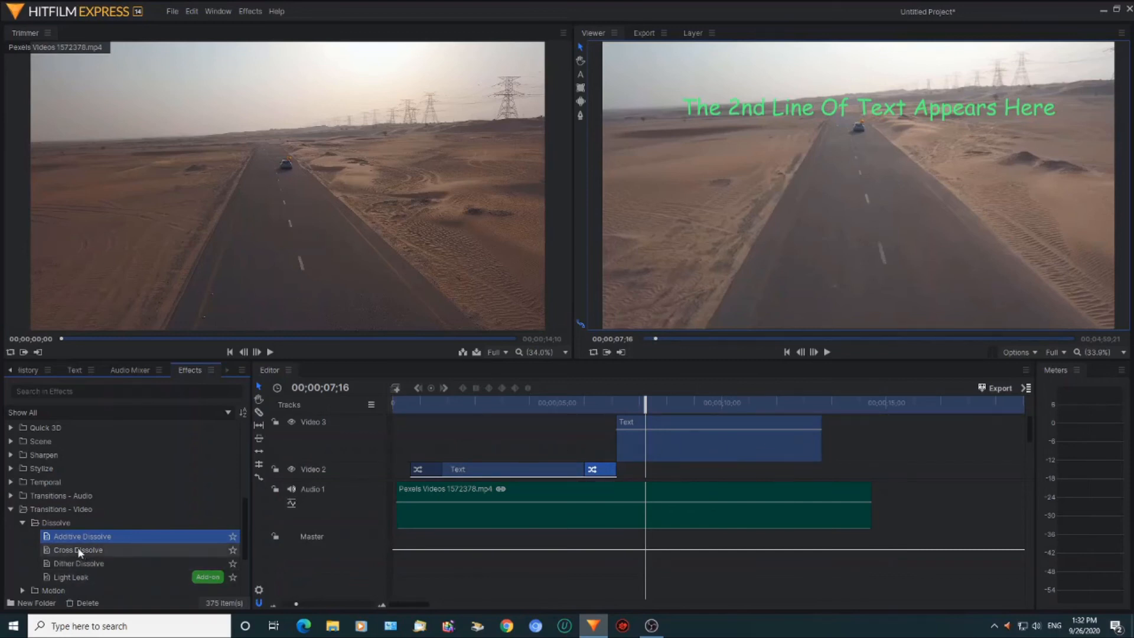
left_click_drag(413, 509, 620, 425)
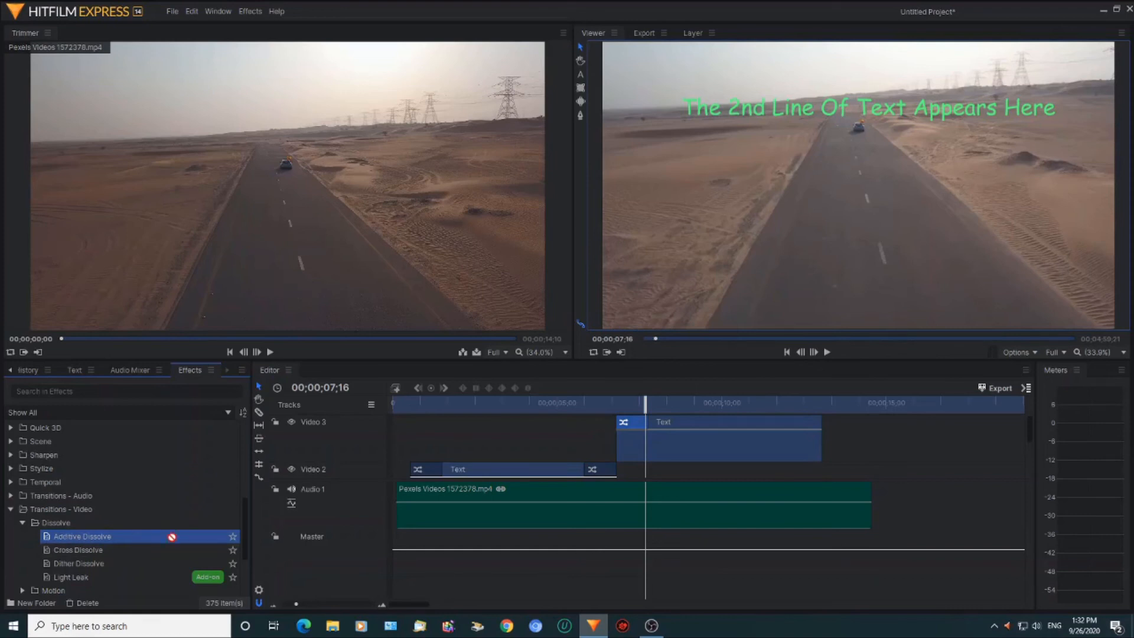
left_click_drag(172, 536, 812, 421)
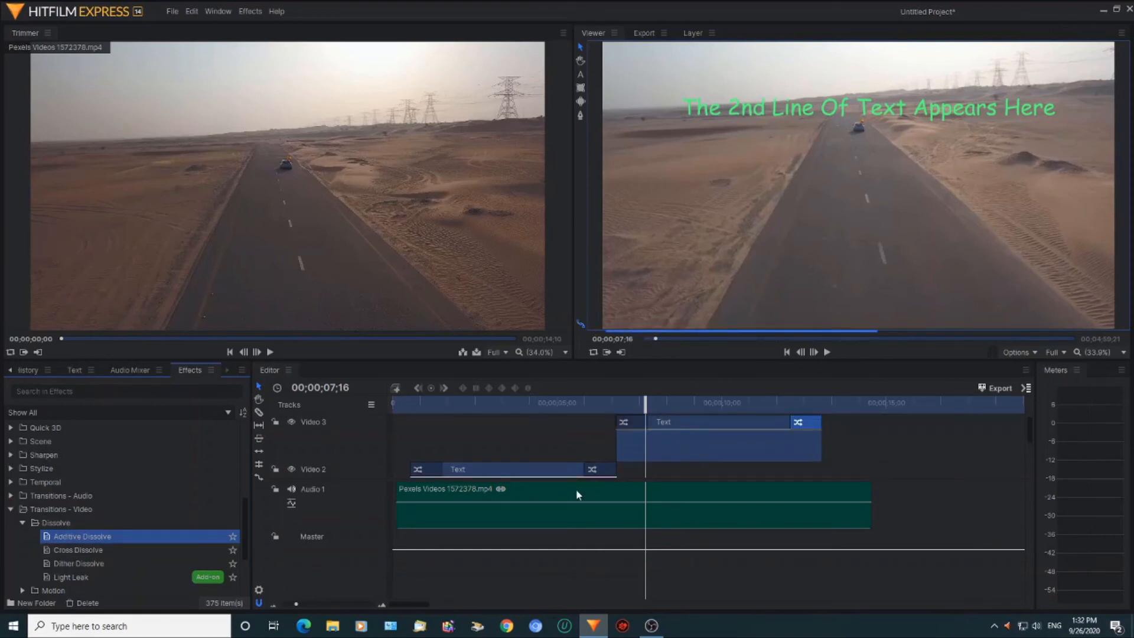
Step: Move the Video 3 text clip slightly later to leave a short gap after the Video 2 text clip
left_click(706, 437)
left_click_drag(713, 422, 732, 421)
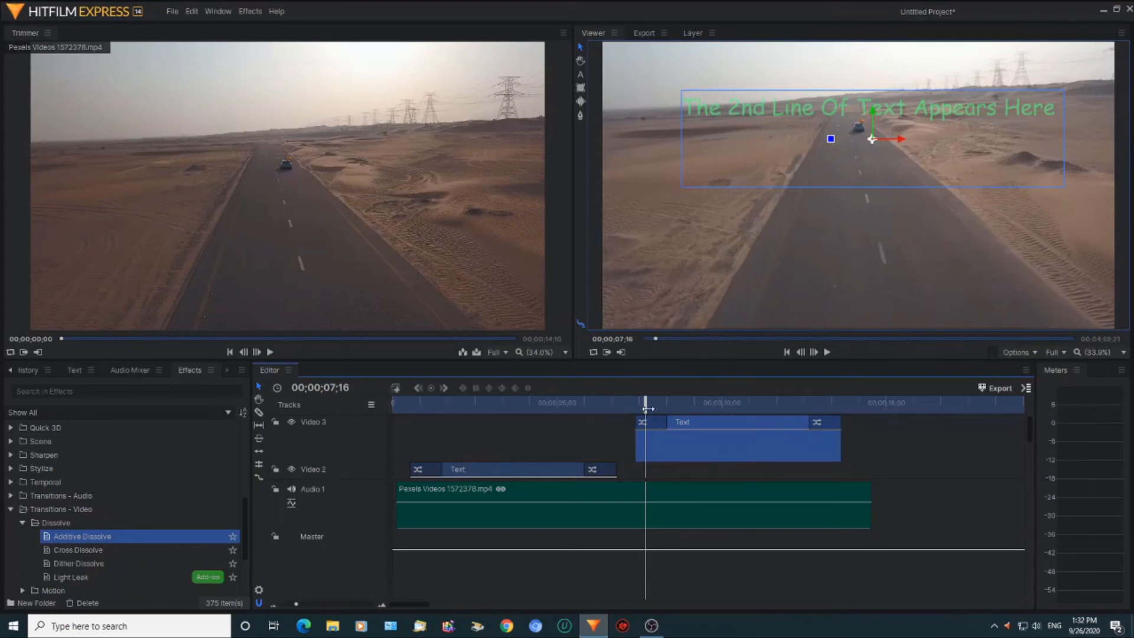
Step: Play the timeline from 00;00;00;03 past the end of the road clip to preview both text lines with their dissolves
left_click(397, 412)
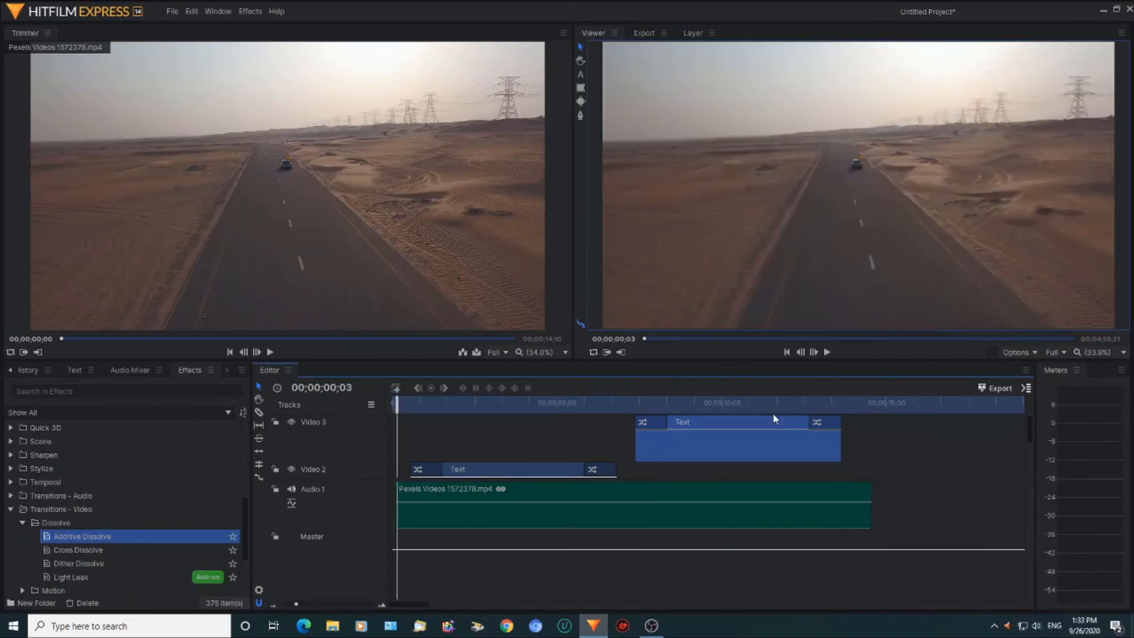
left_click(825, 352)
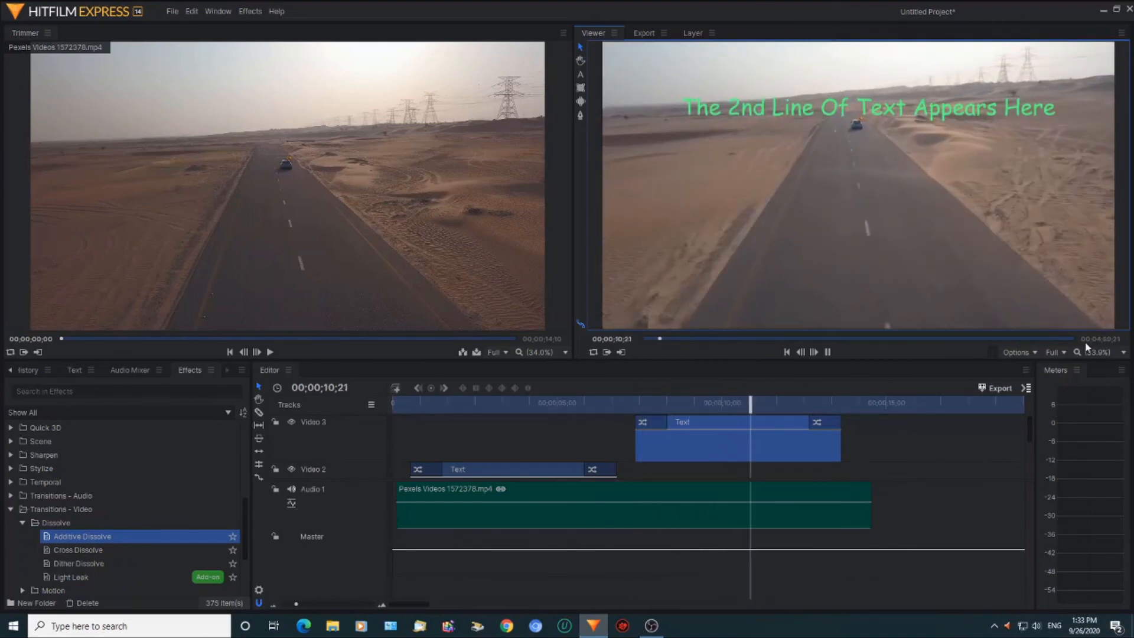
left_click(828, 352)
scroll(458, 471, "down", 1)
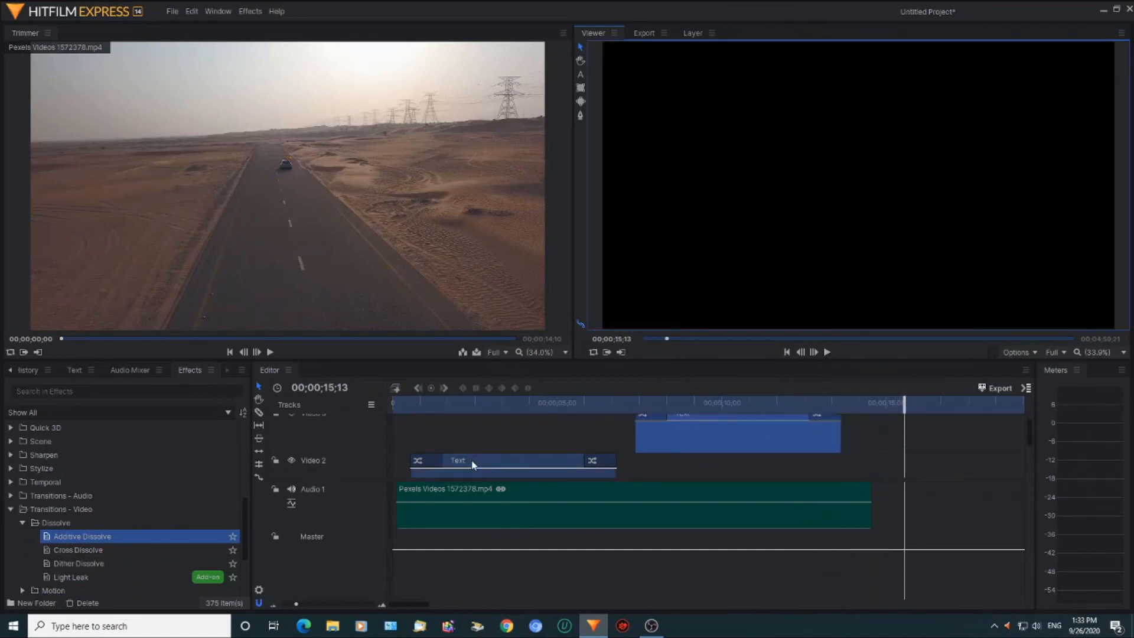
Step: Lengthen the dissolves on the Video 2 text clip, the opening one to about 00;00;01;02 and the closing one slightly
left_click_drag(442, 464, 447, 464)
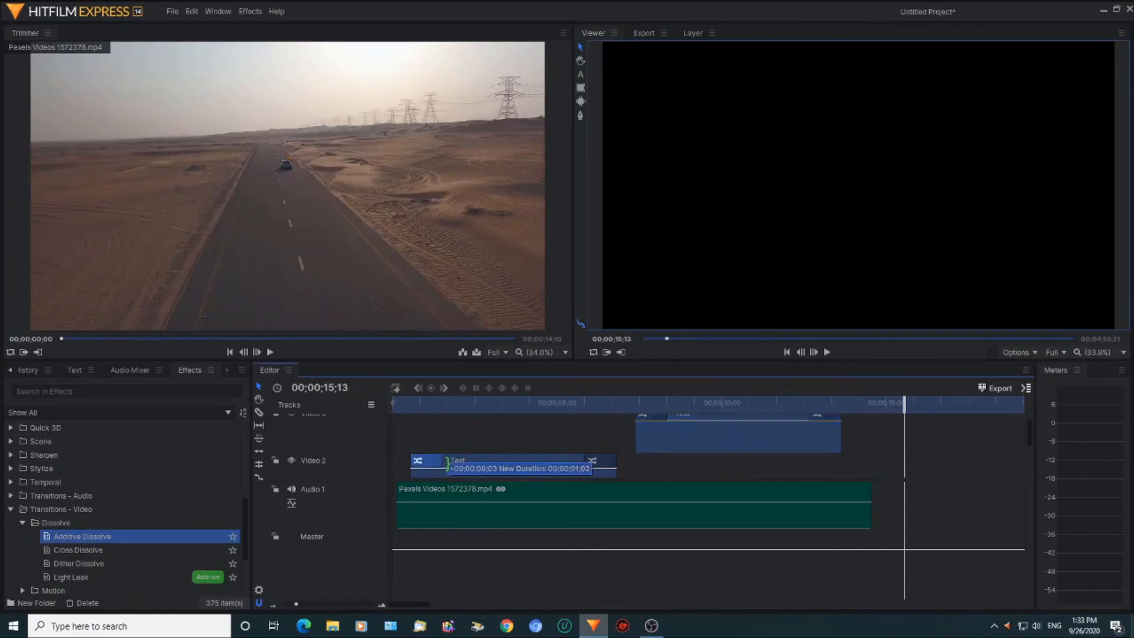
scroll(447, 465, "down", 1)
left_click_drag(582, 437, 570, 436)
Step: Lengthen the opening and closing Additive Dissolves on the Video 3 text clip, making the opening one about twice as long
scroll(709, 432, "up", 1)
scroll(712, 435, "up", 1)
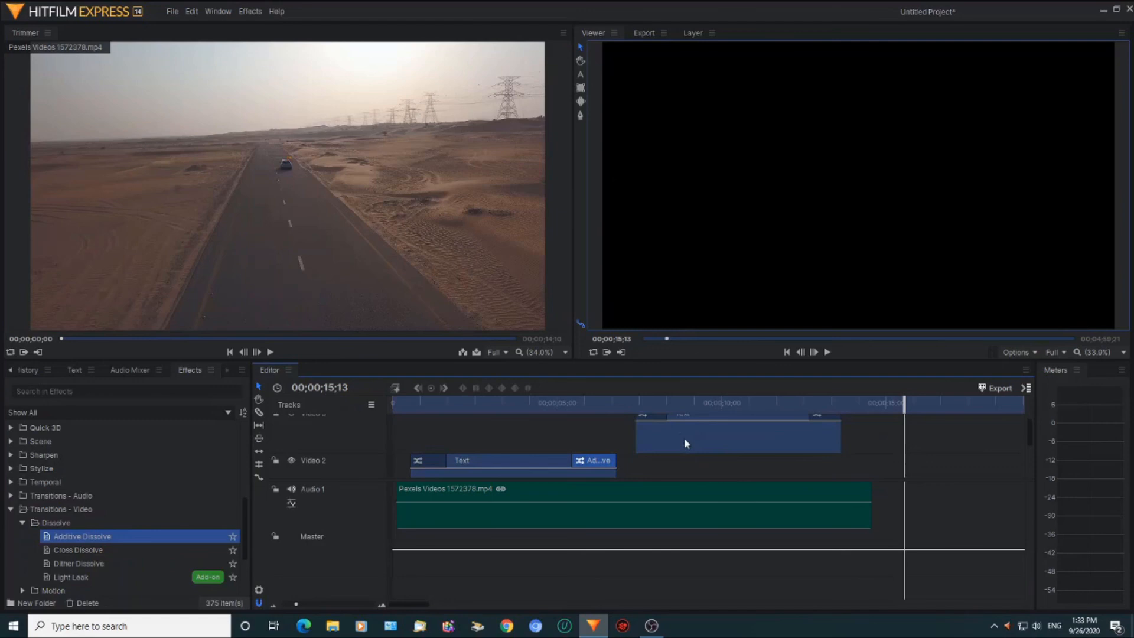
mouse_move(675, 428)
left_click_drag(669, 422, 707, 422)
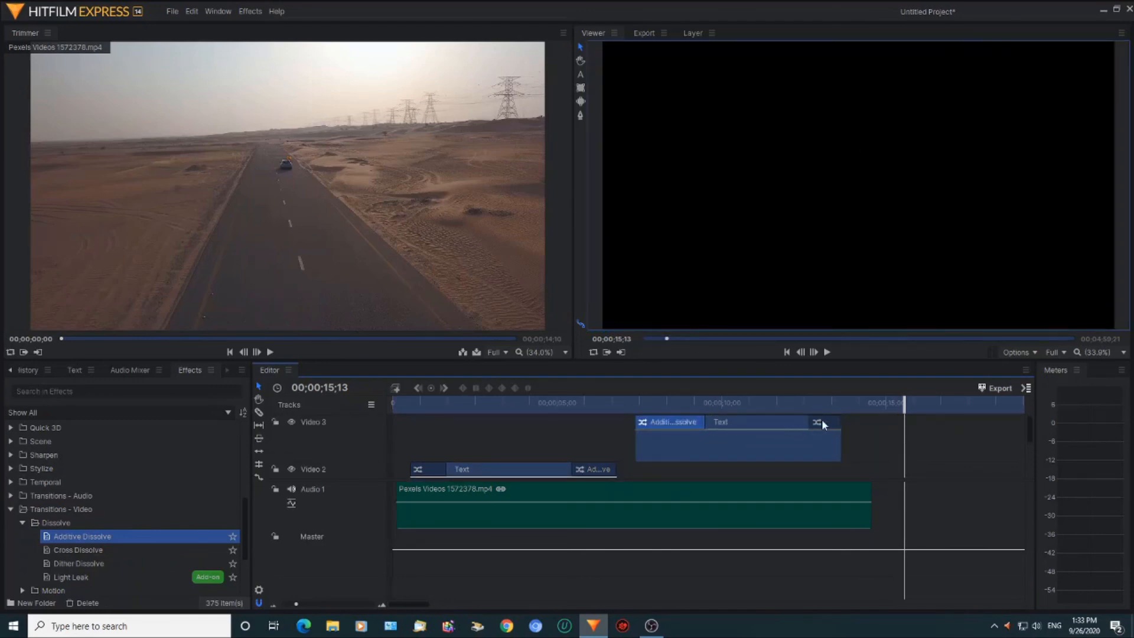
left_click_drag(803, 421, 782, 422)
left_click(679, 422)
Step: Preview the lengthened dissolves from 00;00;00;04 into the second text line, and park the playhead at 00;00;09;17
left_click(397, 404)
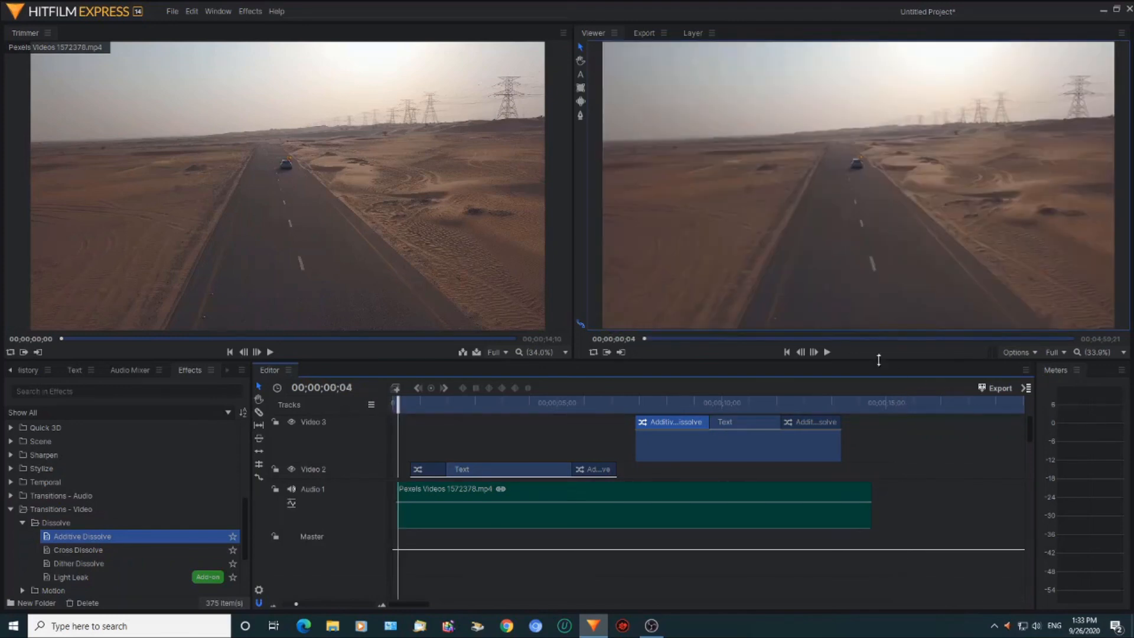
left_click(827, 352)
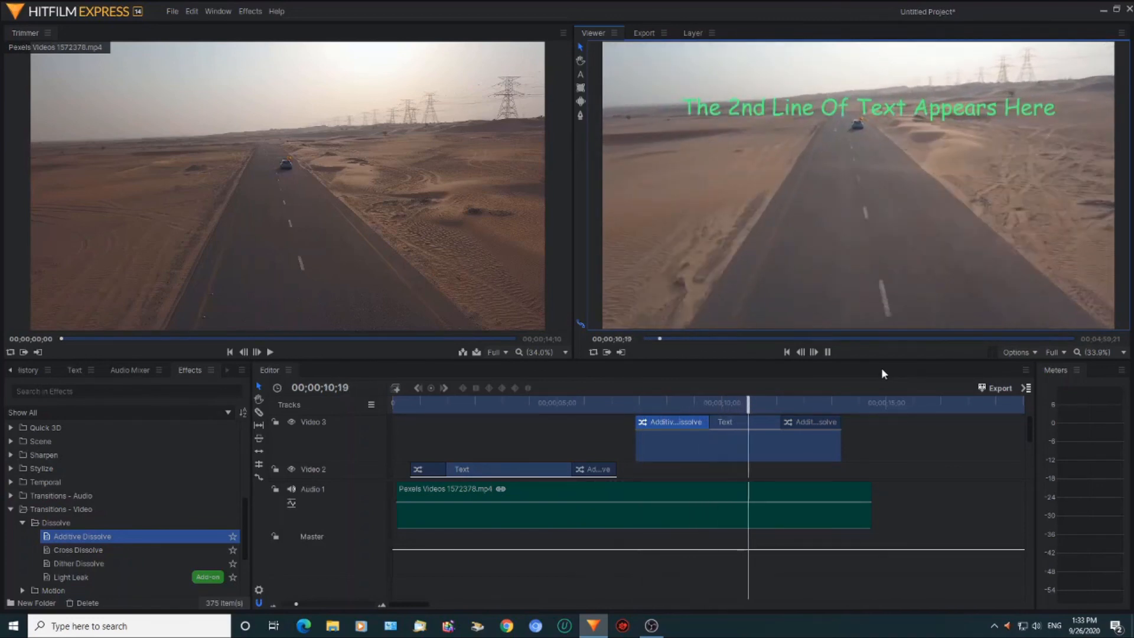
left_click(827, 351)
left_click(713, 403)
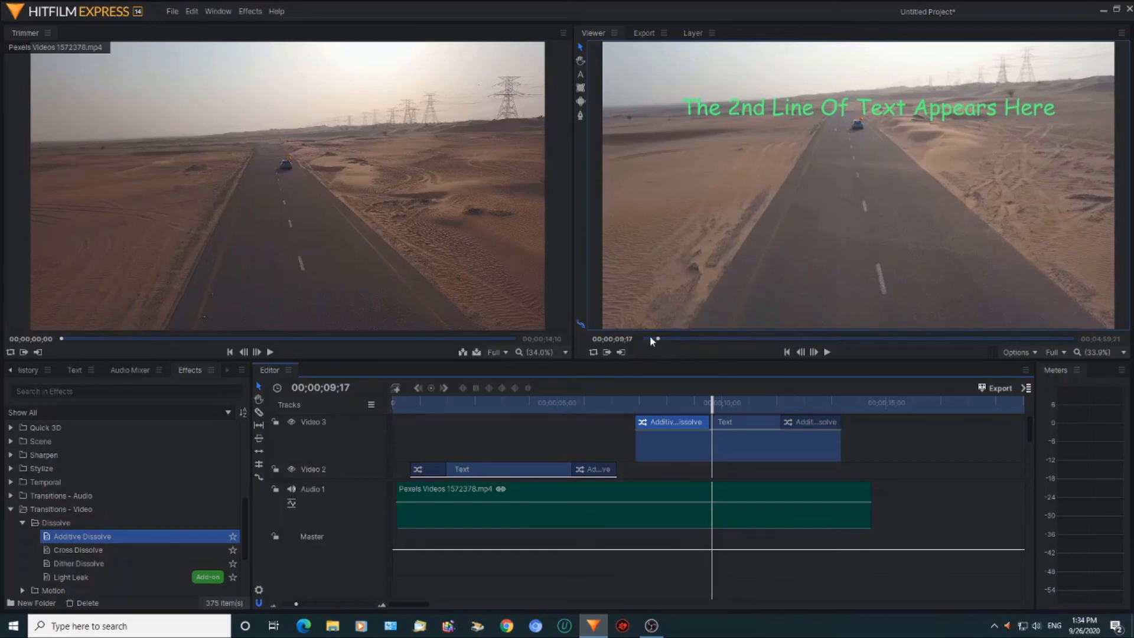
scroll(831, 257, "down", 1)
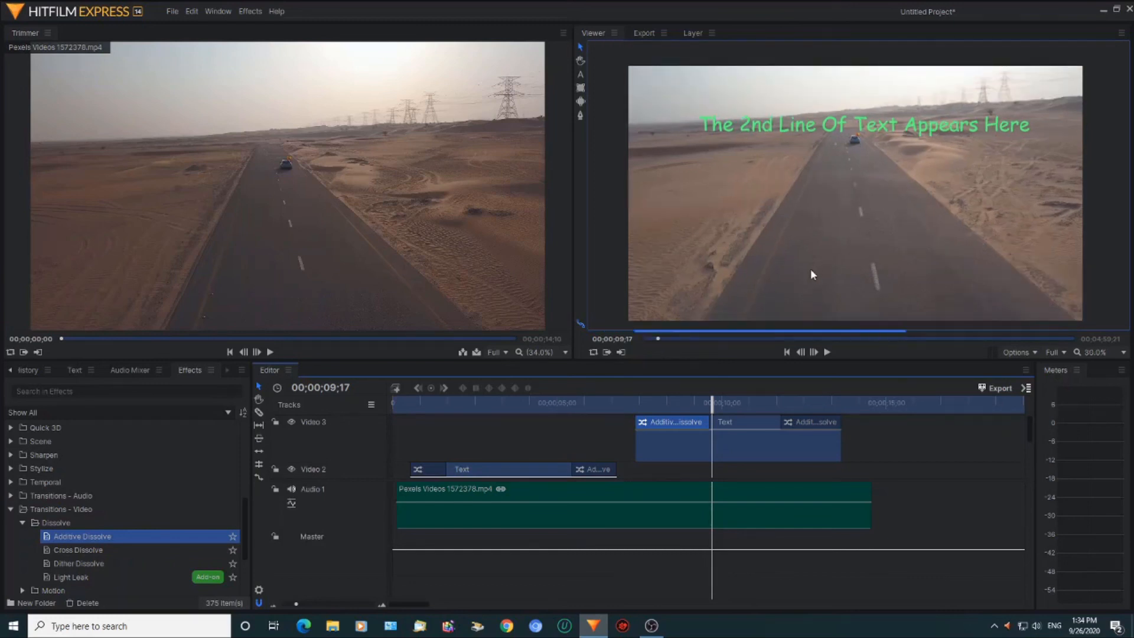